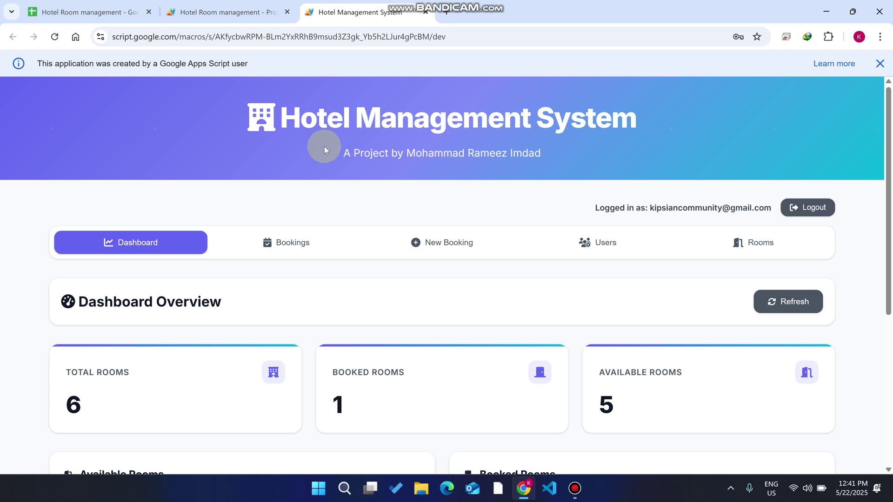
- Review the 6-room dashboard, then log out and reload the sign-in page
click(588, 237)
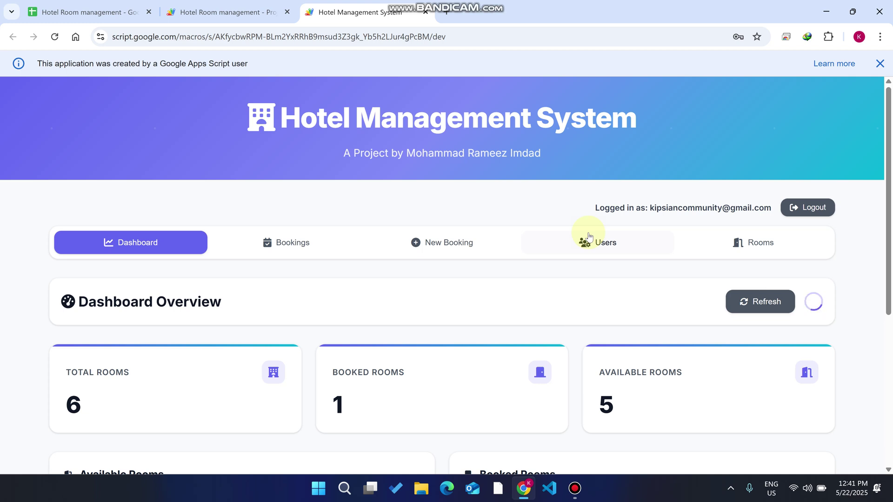
scroll(486, 173, down, 5)
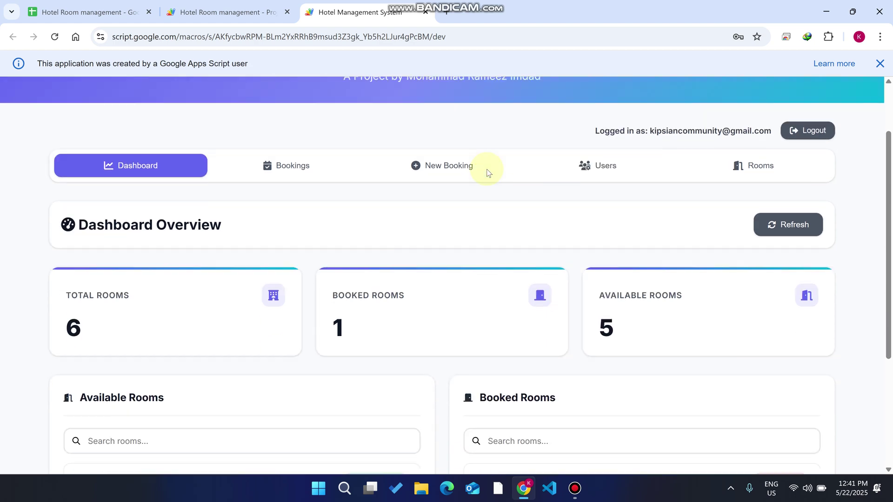
scroll(487, 172, up, 5)
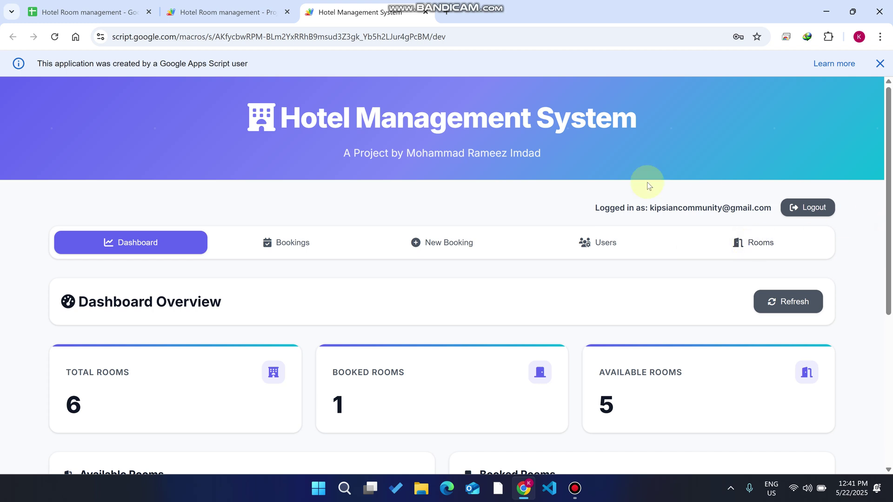
click(792, 206)
click(55, 37)
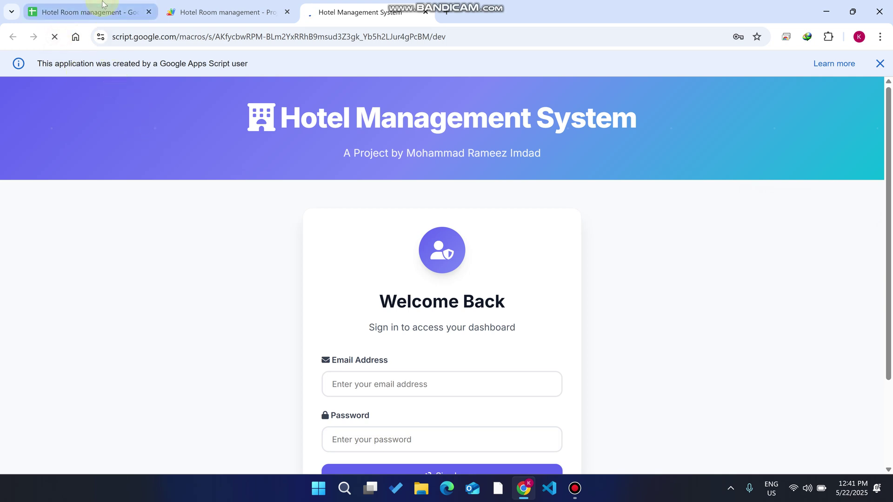
- Inspect the Login sheet's accounts, including the admin username in A2 and role in C2
click(103, 6)
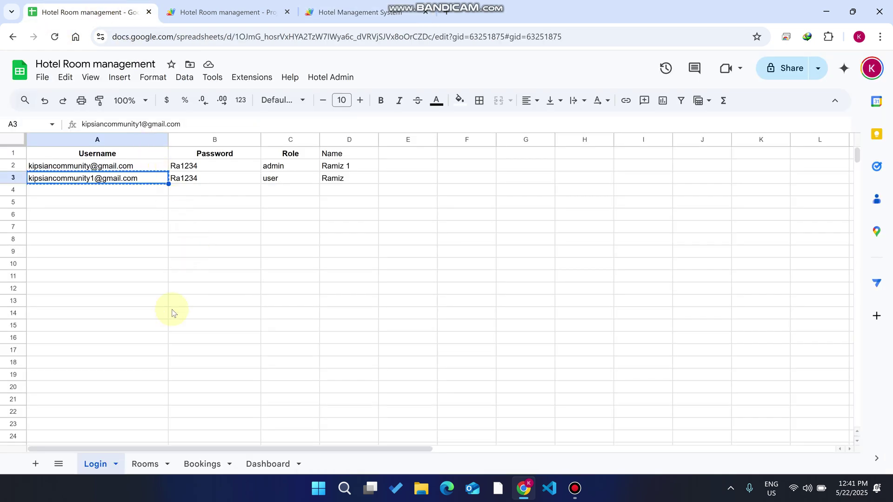
click(134, 62)
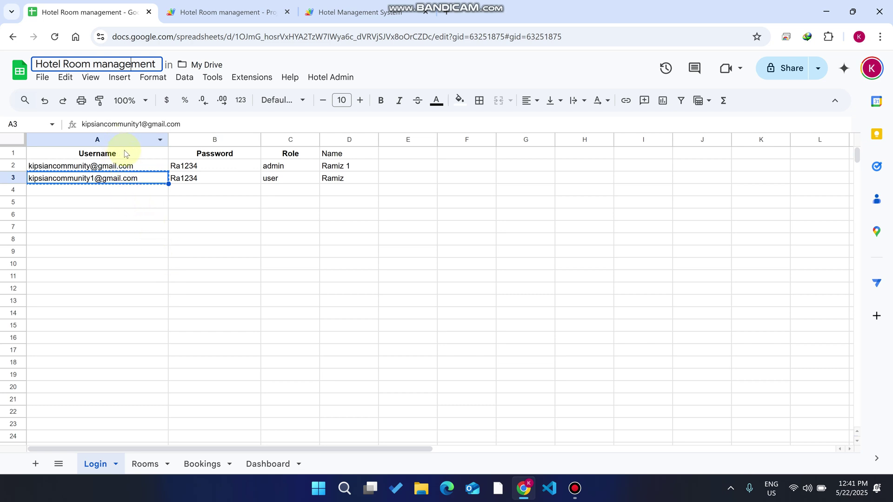
click(185, 227)
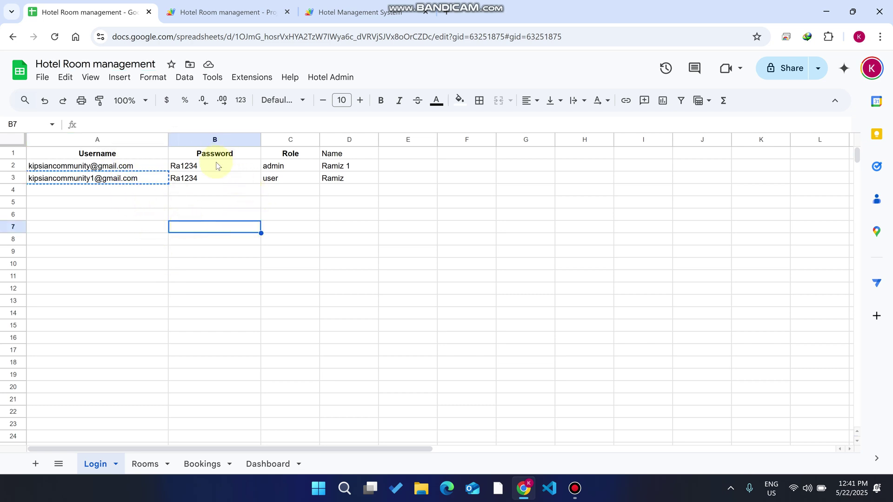
click(273, 167)
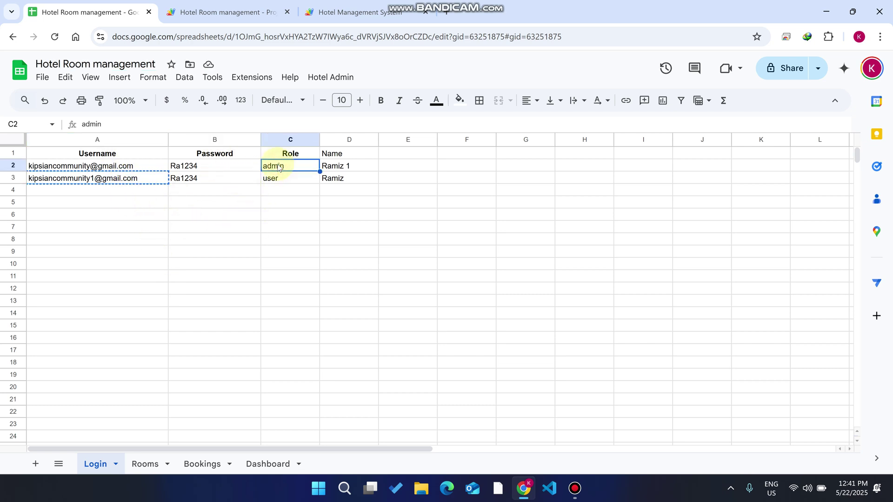
click(326, 276)
click(138, 168)
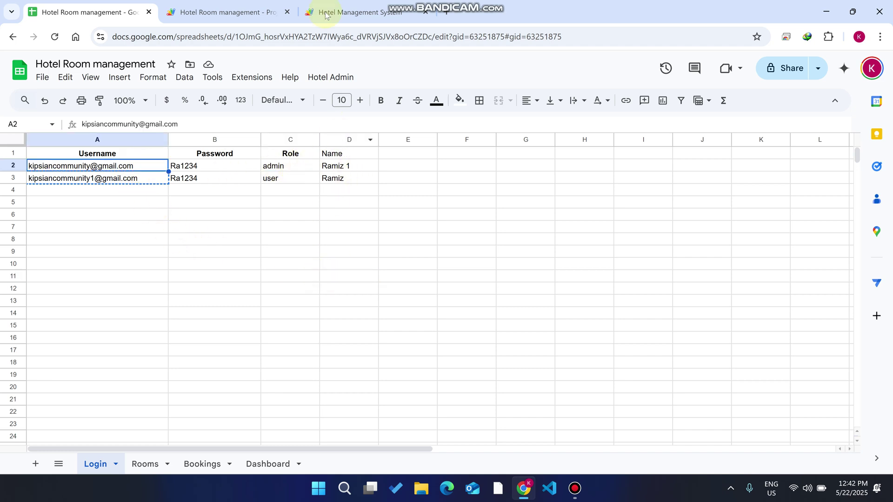
click(354, 12)
- Sign in to the hotel system with the saved admin credentials
click(410, 379)
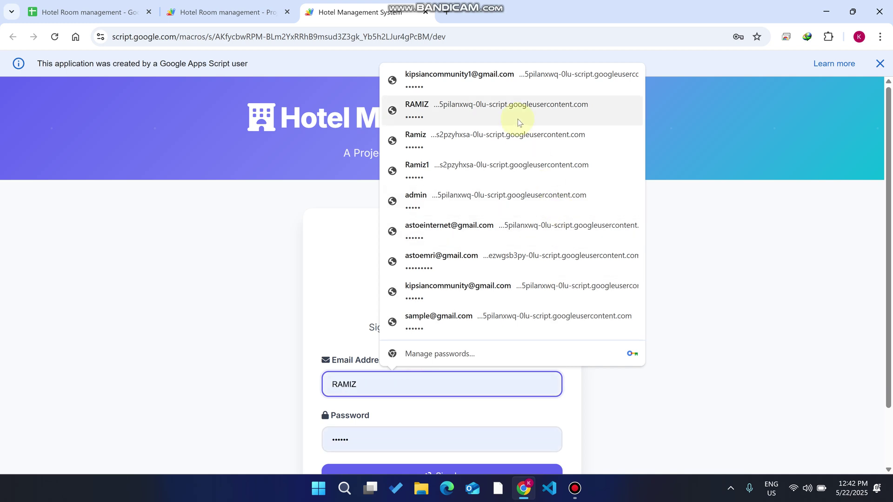
click(498, 286)
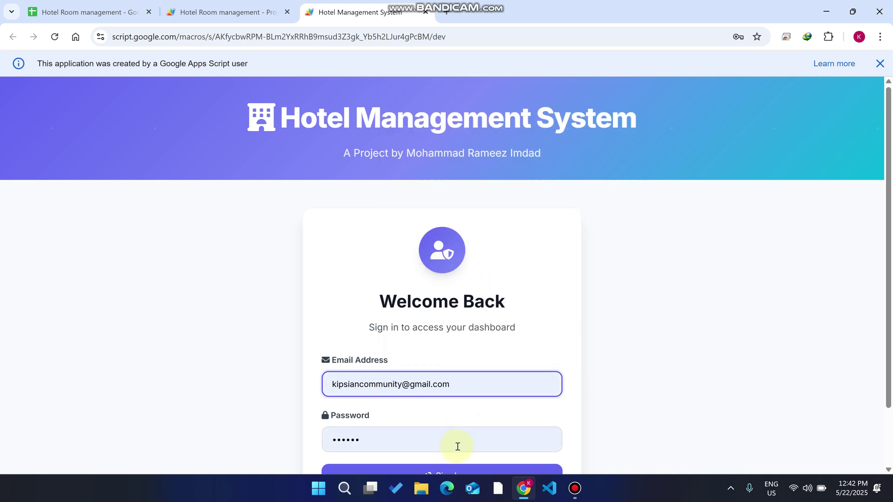
scroll(458, 432, down, 2)
click(463, 409)
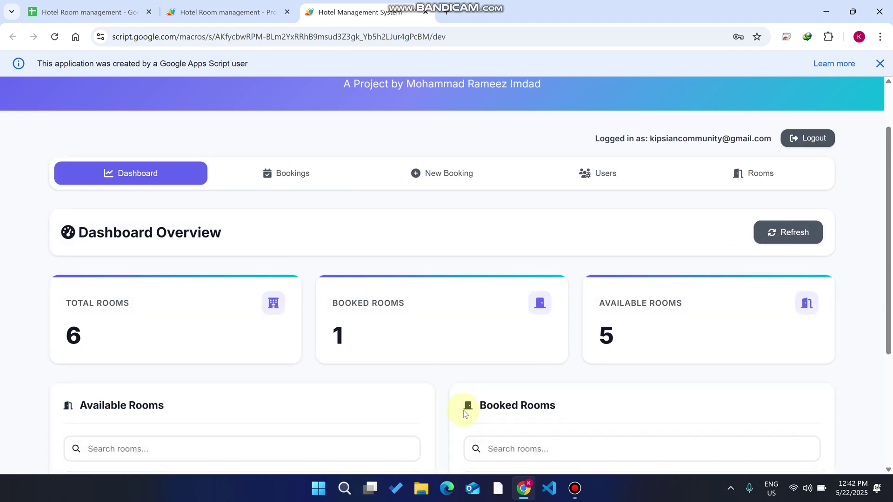
- Refresh the dashboard figures showing 6 rooms, 1 booked, 5 available
scroll(546, 346, down, 4)
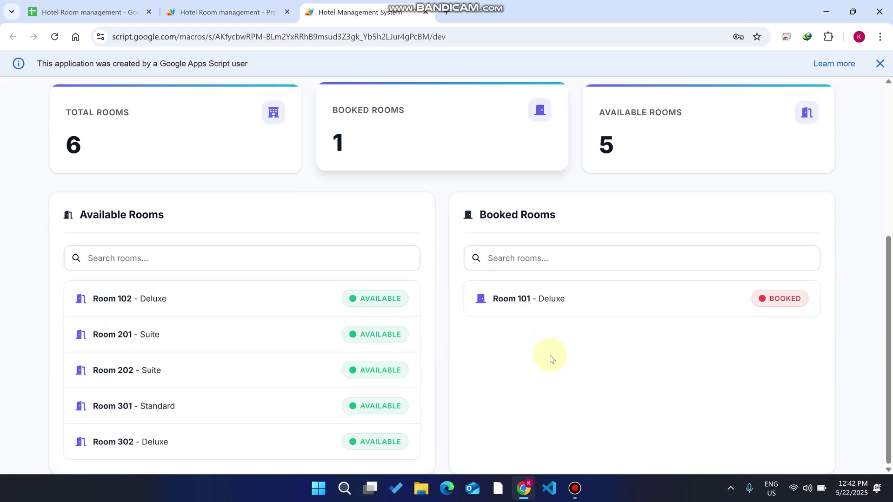
scroll(512, 321, up, 5)
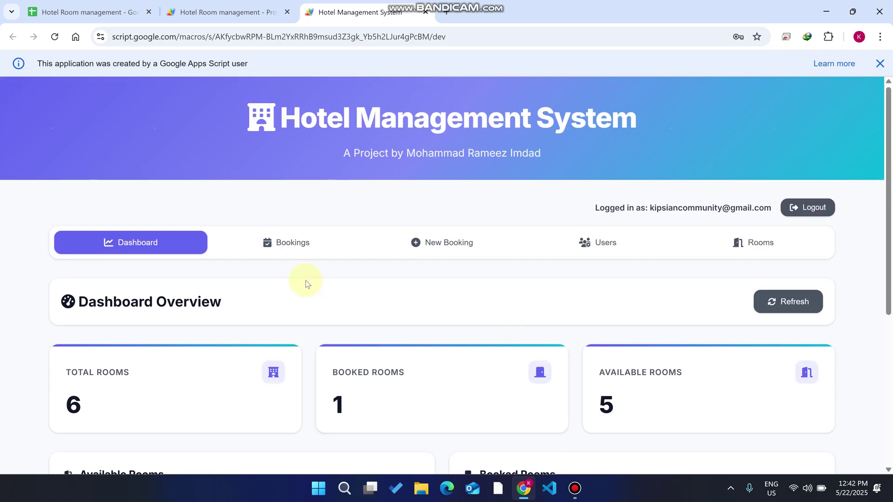
scroll(756, 235, down, 3)
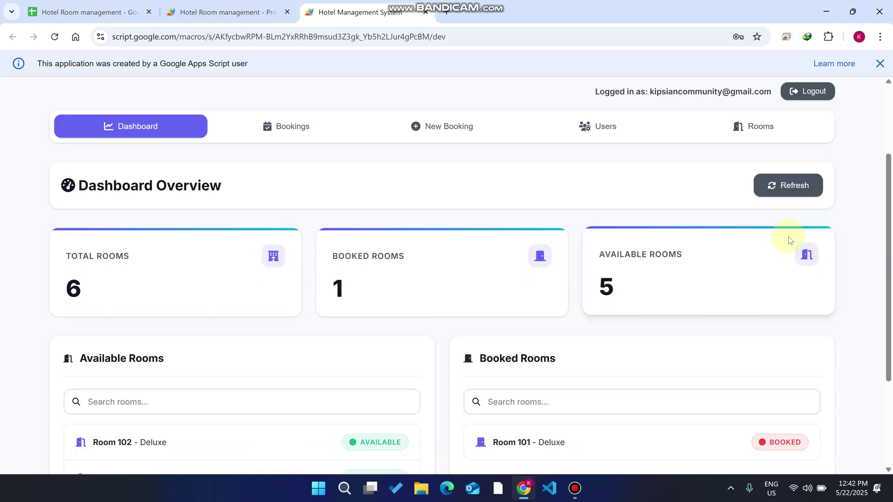
click(785, 185)
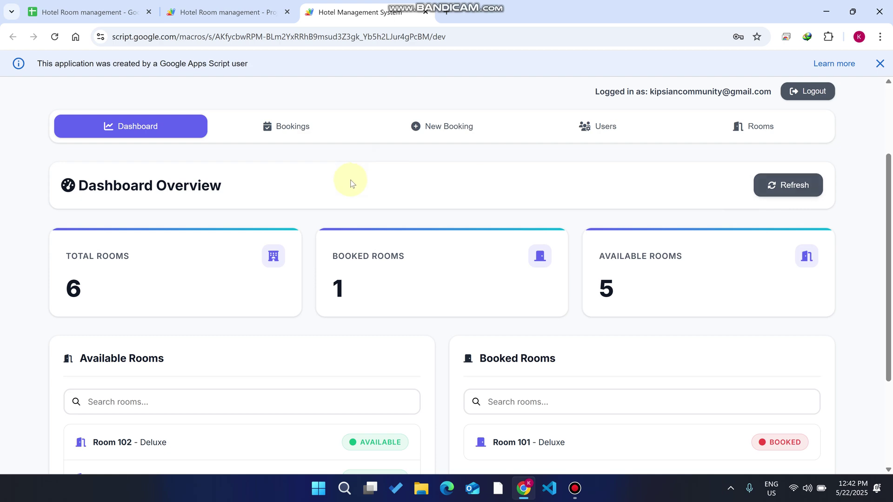
scroll(375, 174, down, 3)
scroll(375, 172, up, 3)
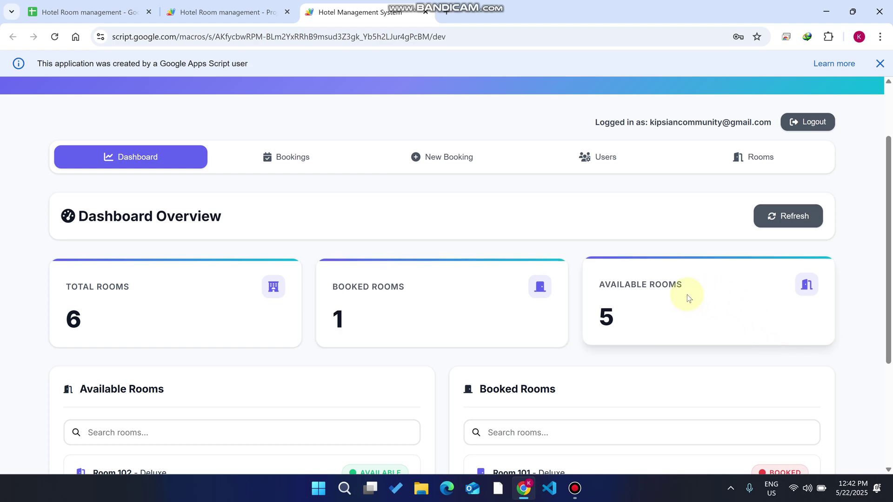
scroll(194, 302, down, 2)
scroll(193, 303, up, 2)
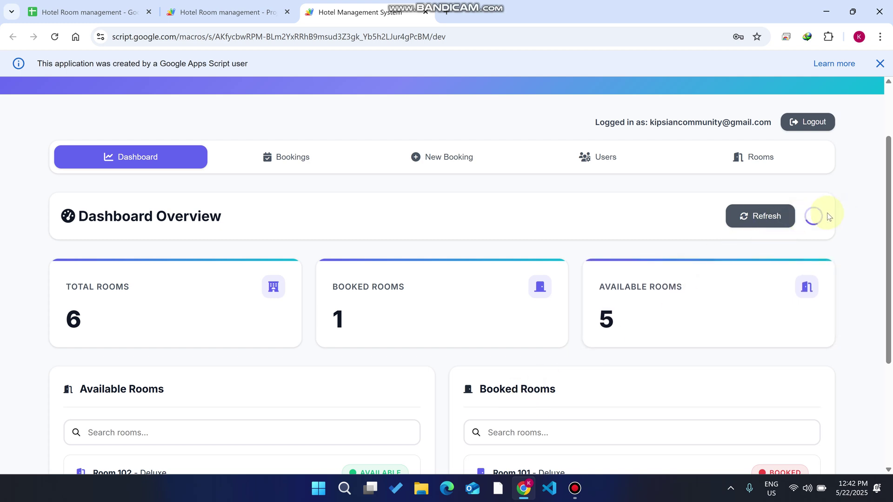
click(77, 5)
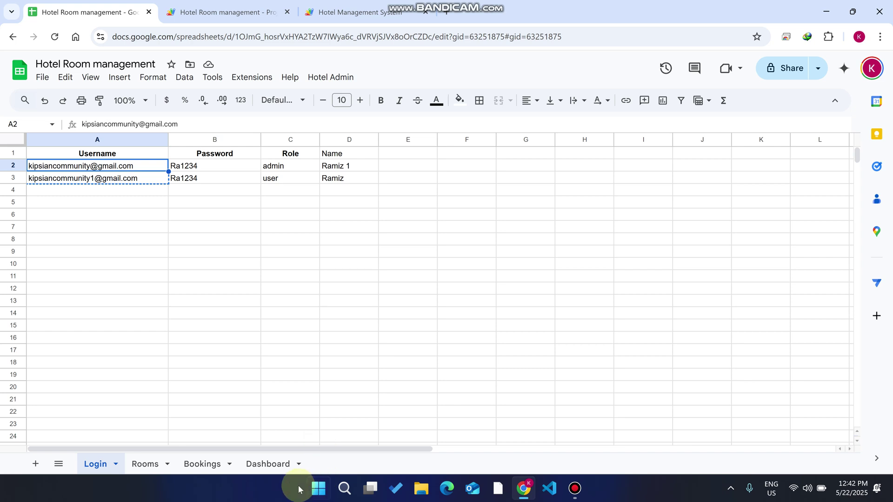
- Check the Dashboard sheet's metrics, then view the app's available and booked room lists
click(274, 464)
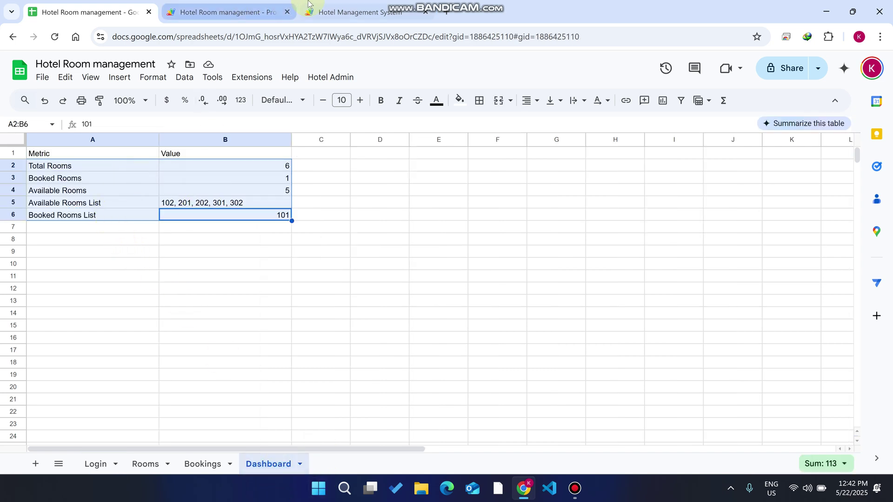
click(354, 12)
scroll(372, 265, down, 3)
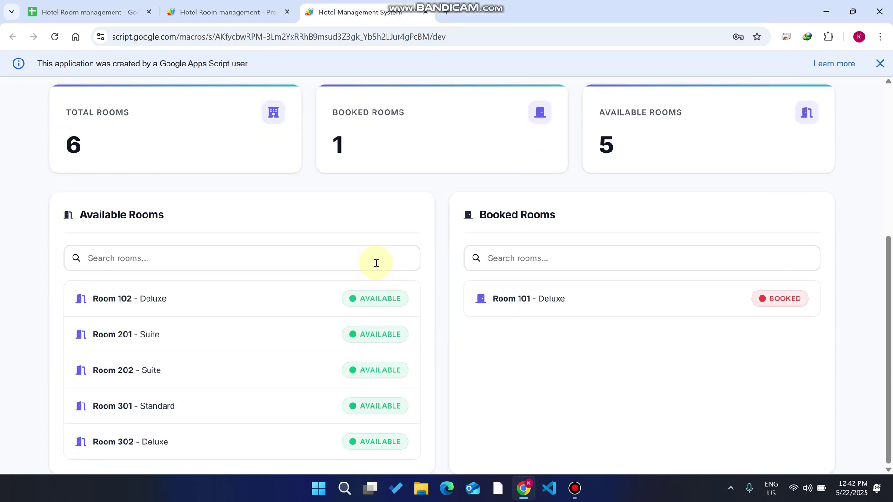
- View the Room 101 active booking (21/05–23/05/2025, 2400) before starting a new booking
scroll(491, 402, up, 5)
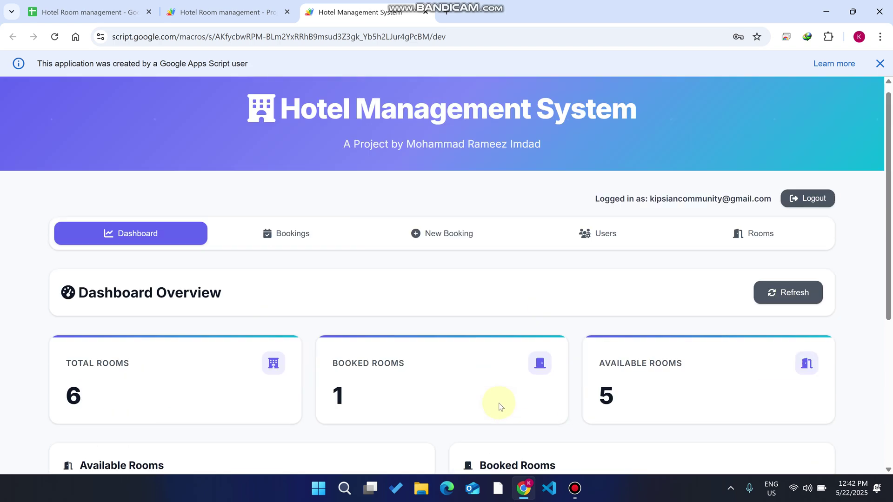
click(300, 242)
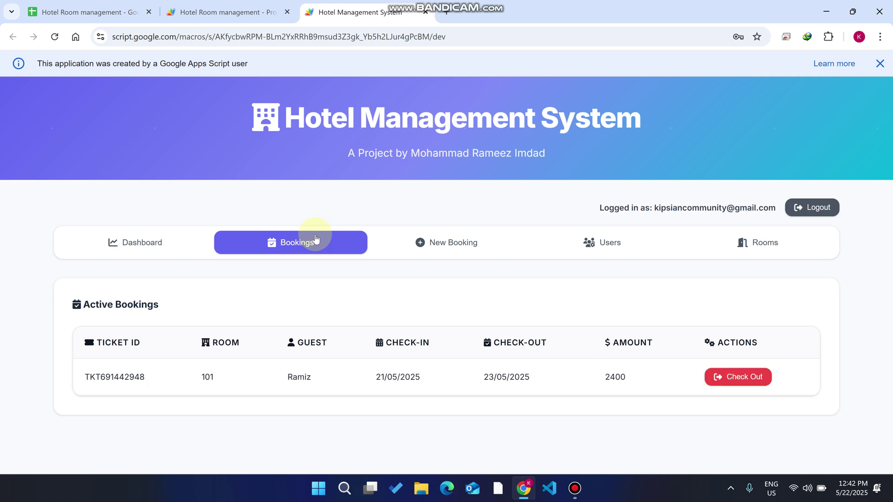
drag(174, 303, 78, 303)
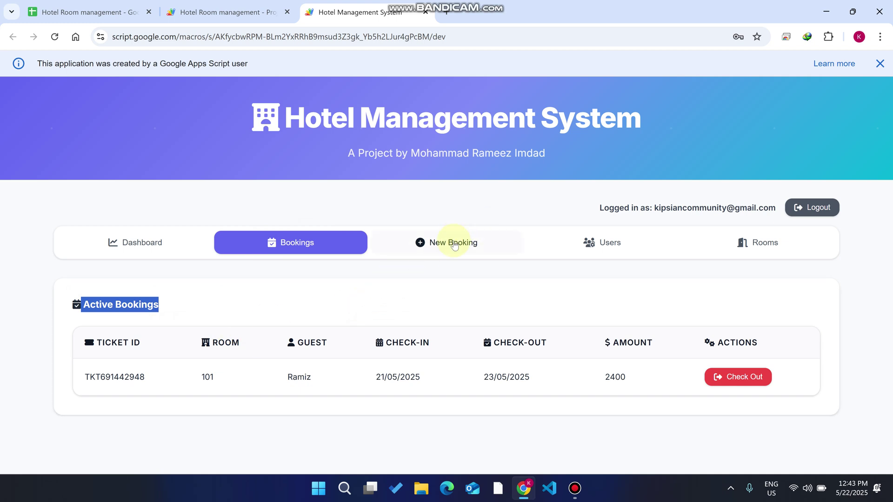
click(456, 243)
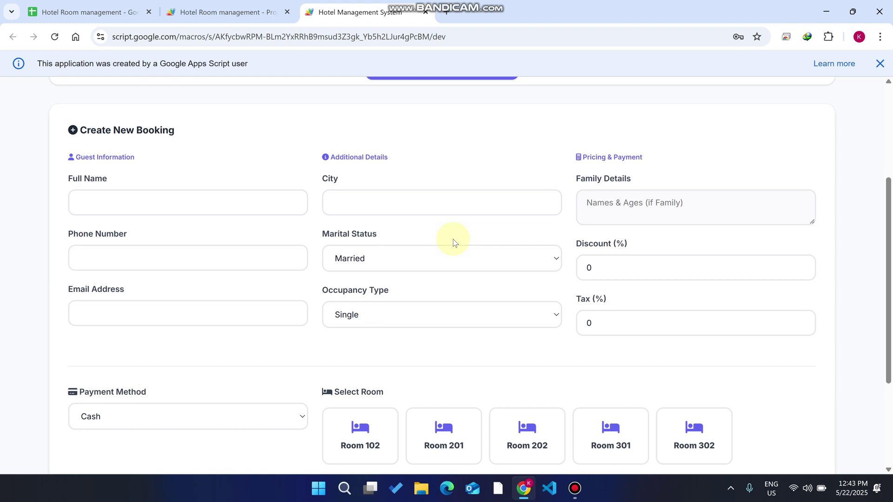
- Enter the guest's full name and autofill their city, phone and email
click(143, 195)
text(Ramz)
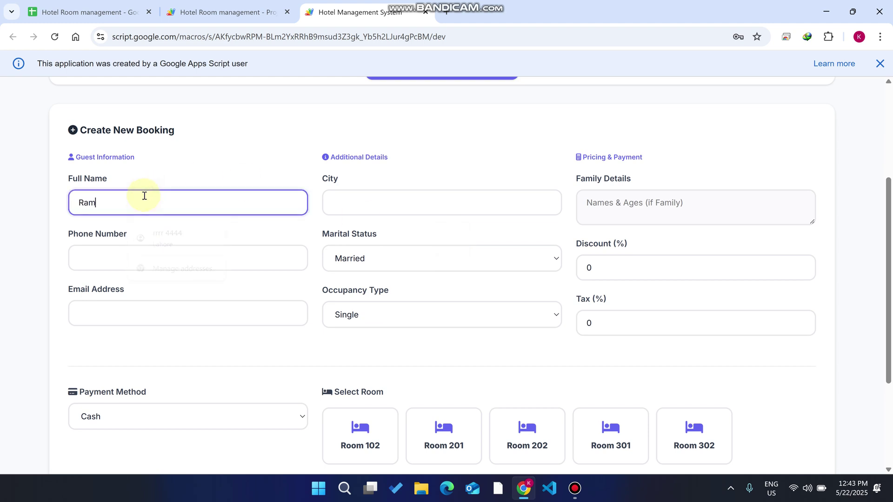
key(BackSpace)
key(BackSpace)
key(BackSpace)
key(BackSpace)
text(Awais)
click(349, 203)
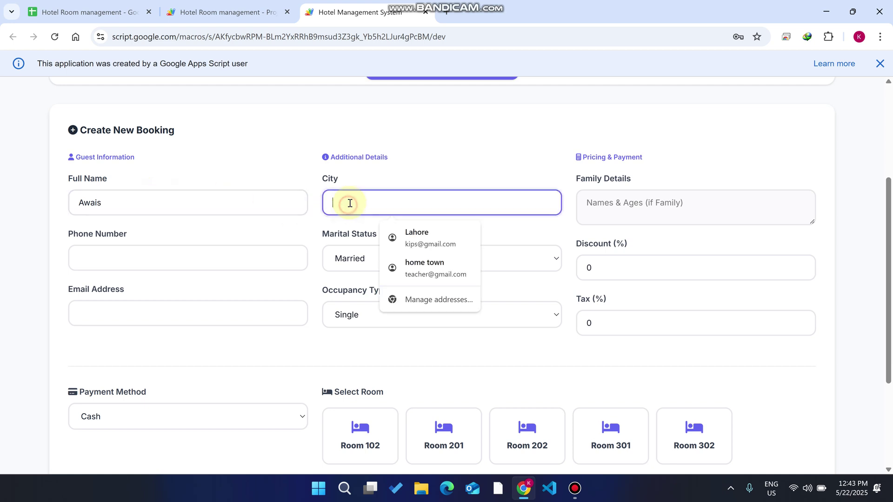
click(425, 266)
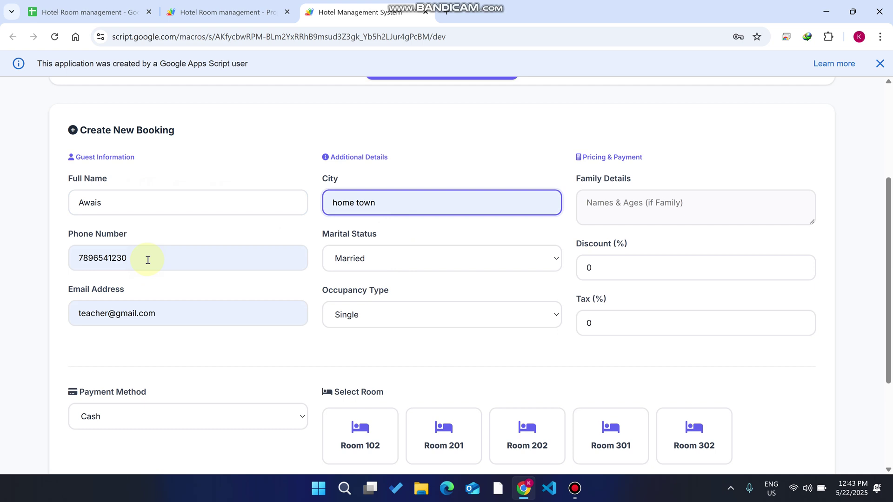
- Set marital status to Married and occupancy type to Single
click(345, 260)
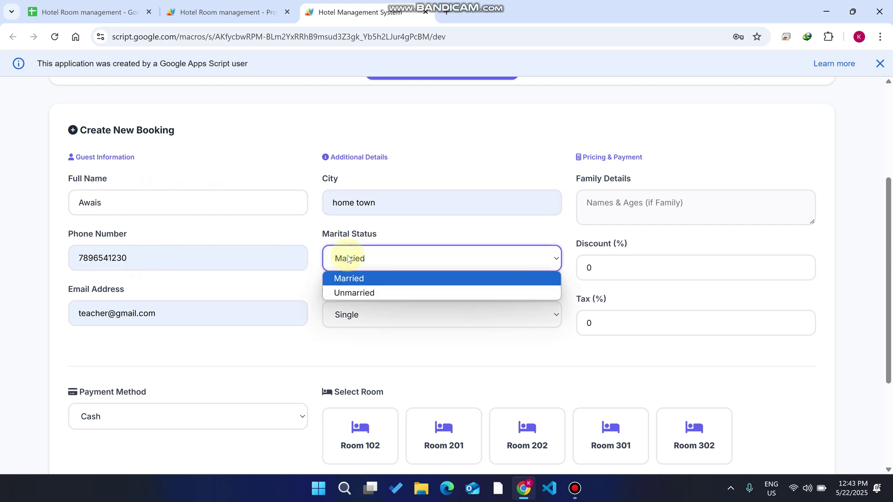
click(359, 292)
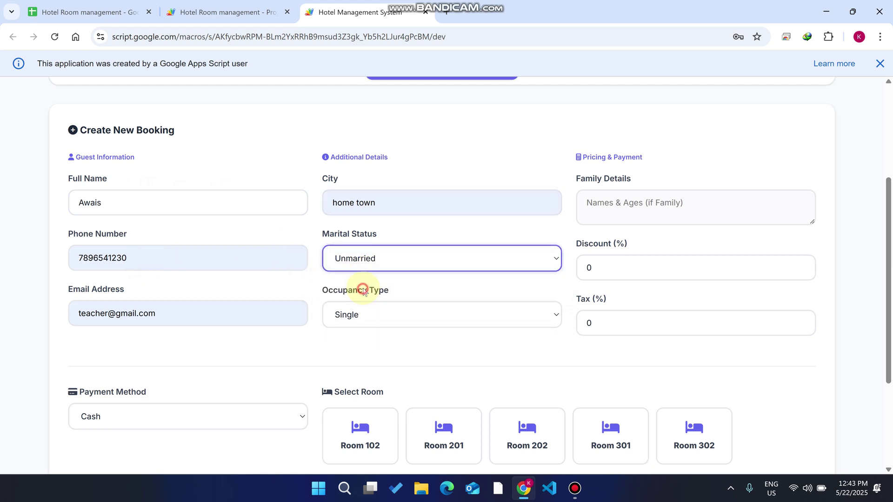
click(372, 259)
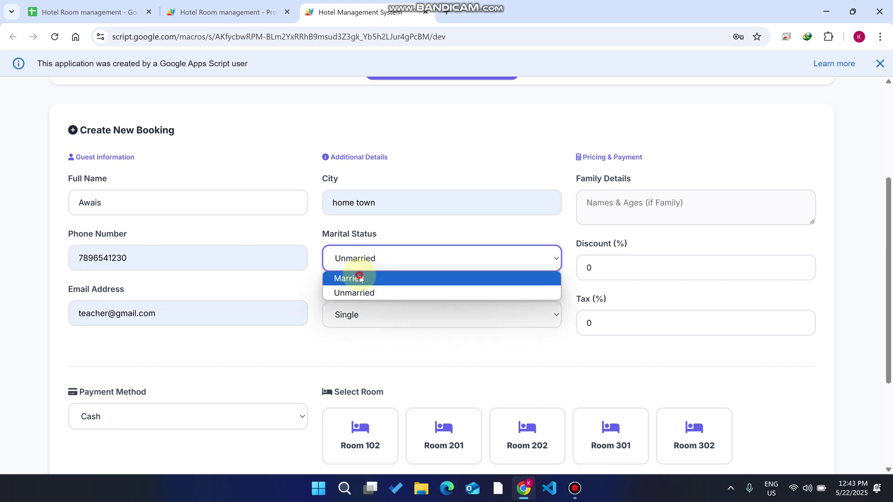
click(361, 278)
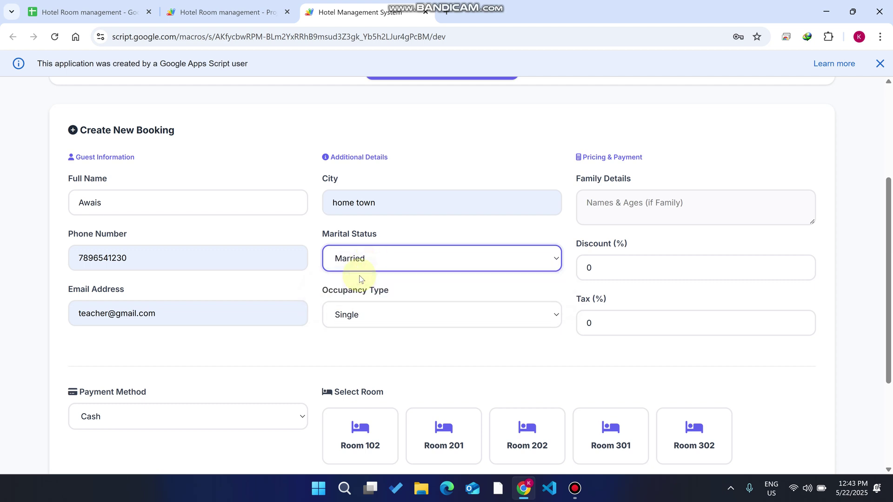
click(389, 315)
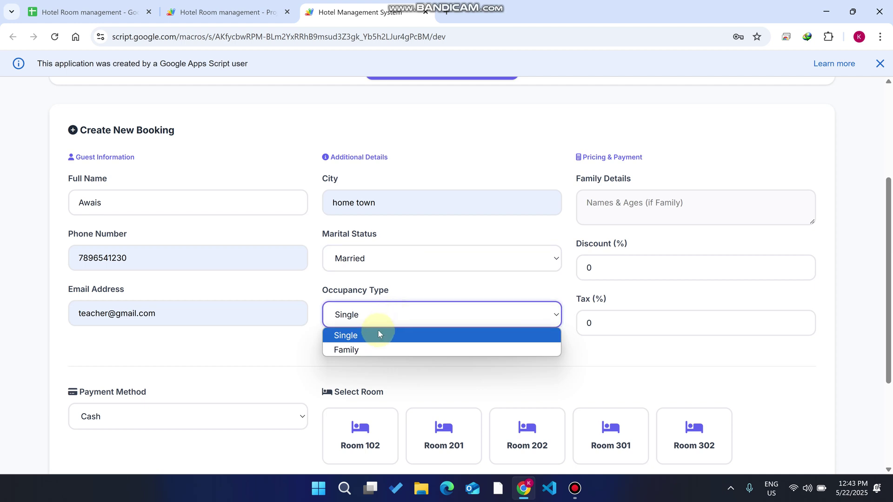
click(379, 335)
click(628, 208)
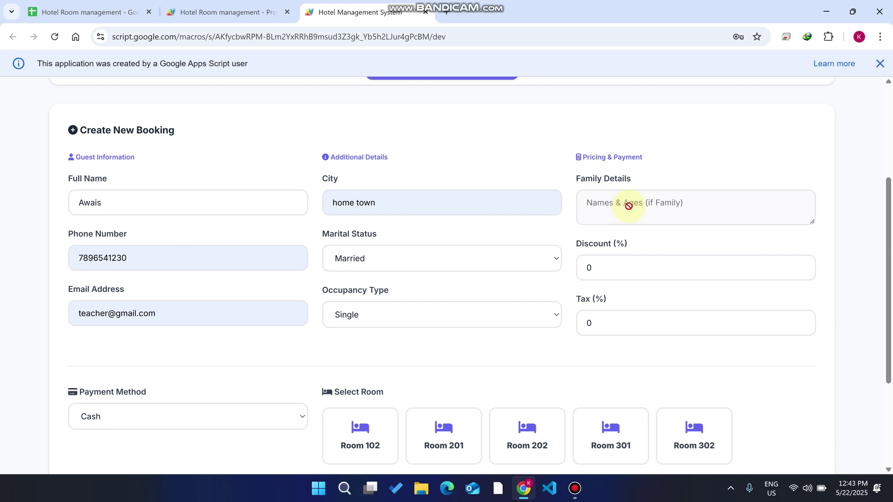
click(378, 311)
click(365, 351)
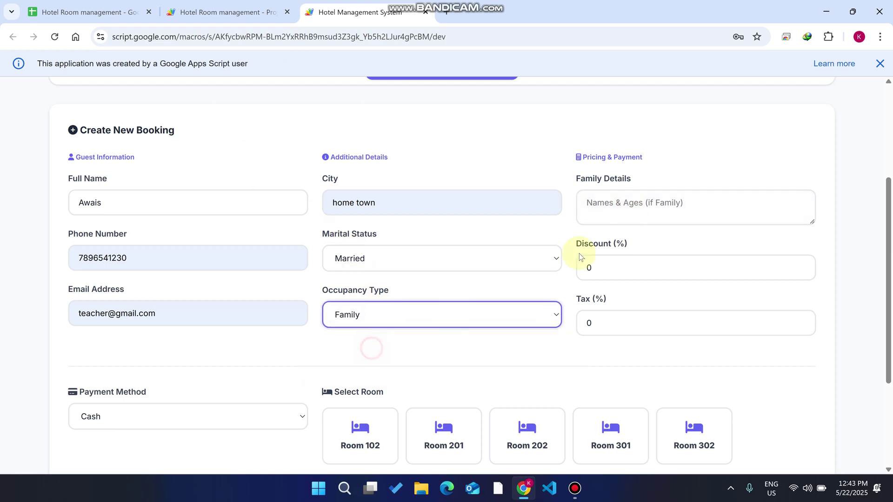
click(631, 193)
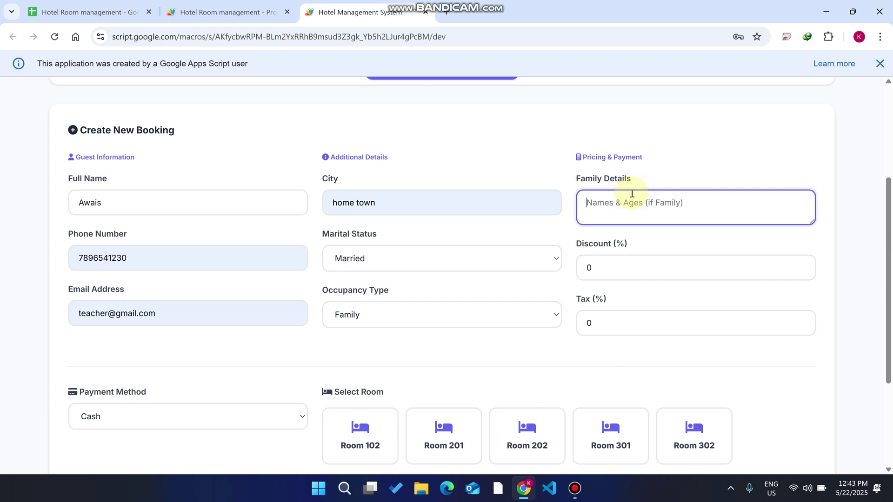
click(489, 319)
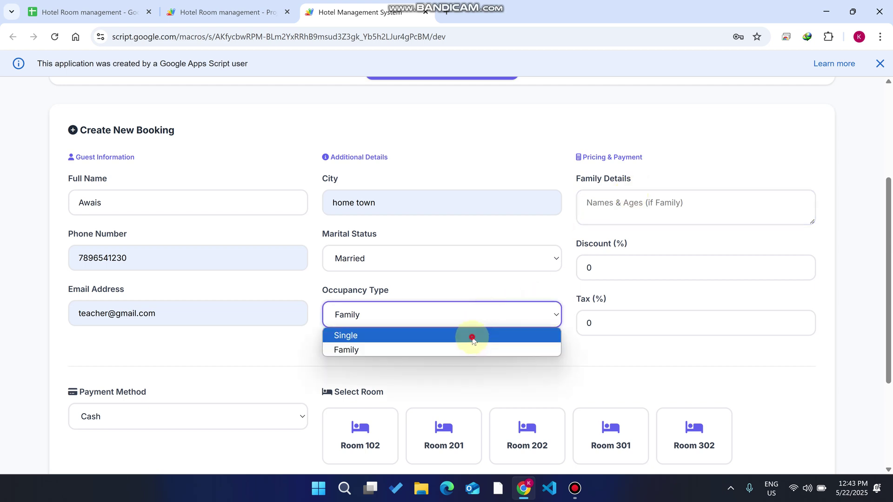
click(472, 336)
- Set discount to 10%, tax to 18% and payment method to Online
click(612, 264)
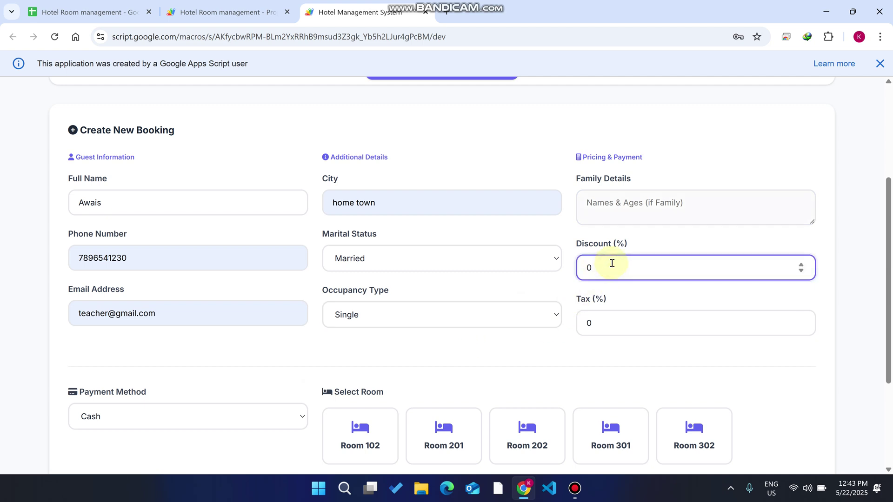
key(BackSpace)
text(10)
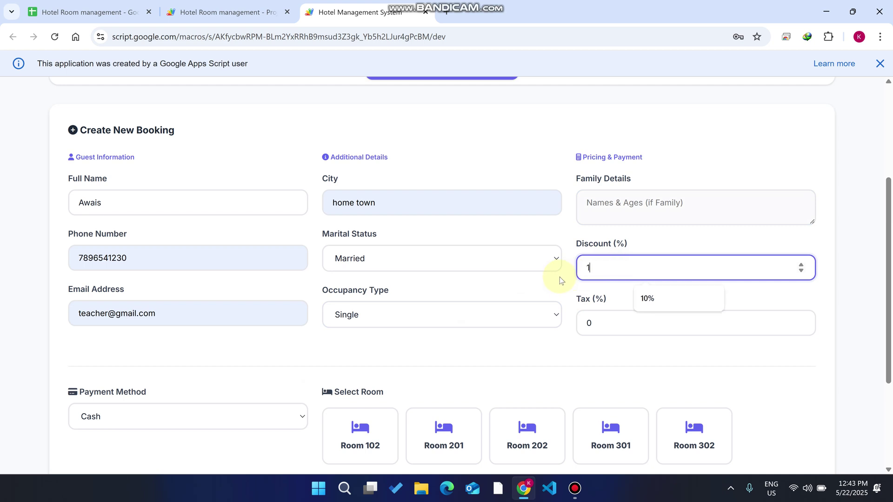
click(835, 294)
scroll(595, 298, down, 2)
click(612, 207)
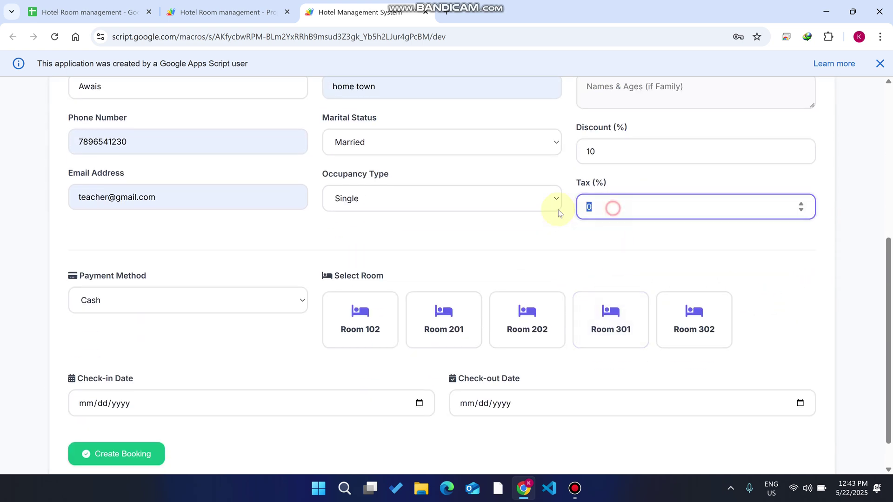
text(18)
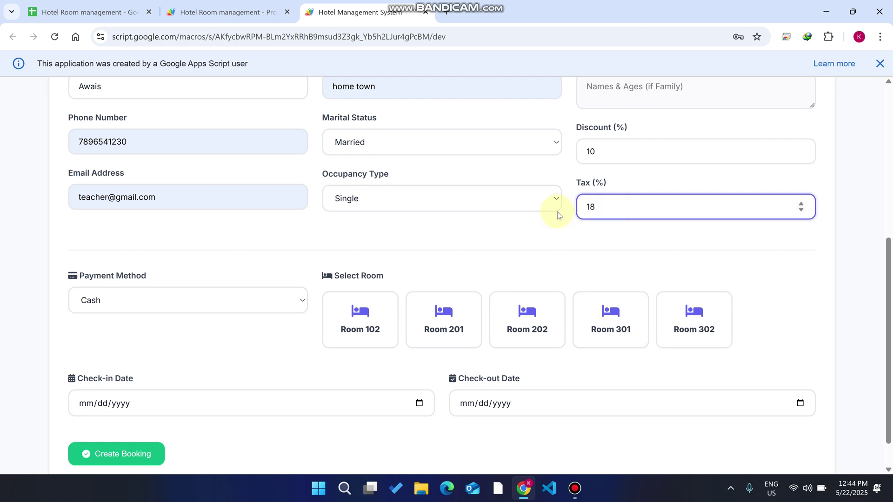
scroll(151, 296, down, 1)
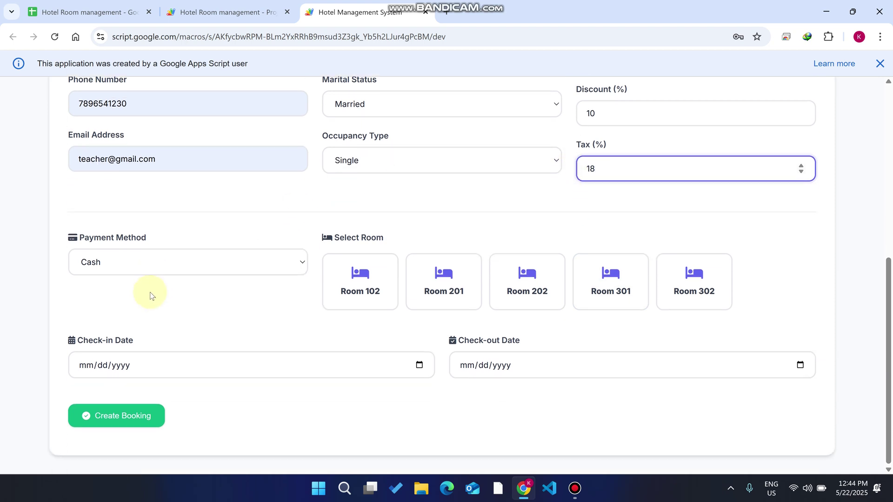
click(154, 272)
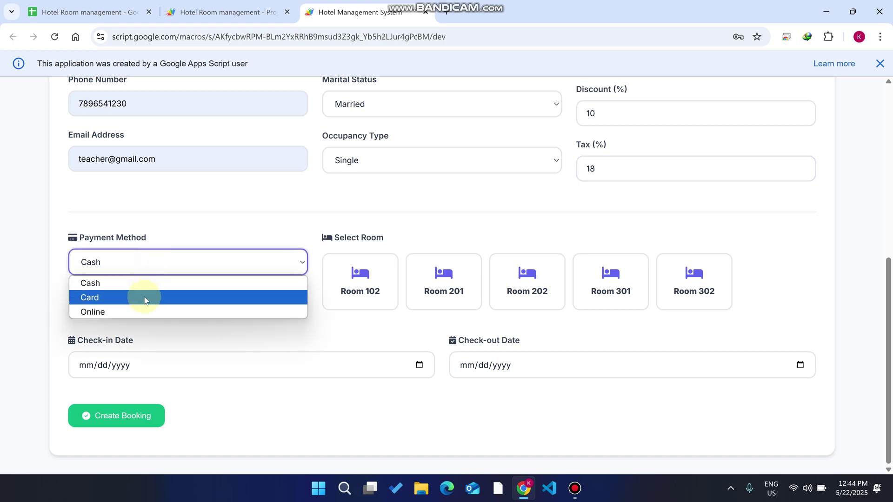
click(147, 311)
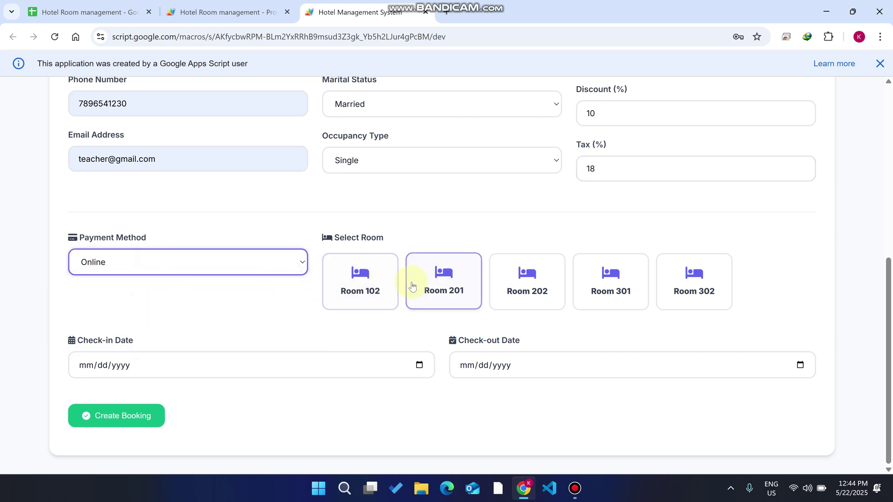
- Book Room 202 from 05/22/2025 to 05/29/2025 and create the booking
drag(389, 238, 333, 240)
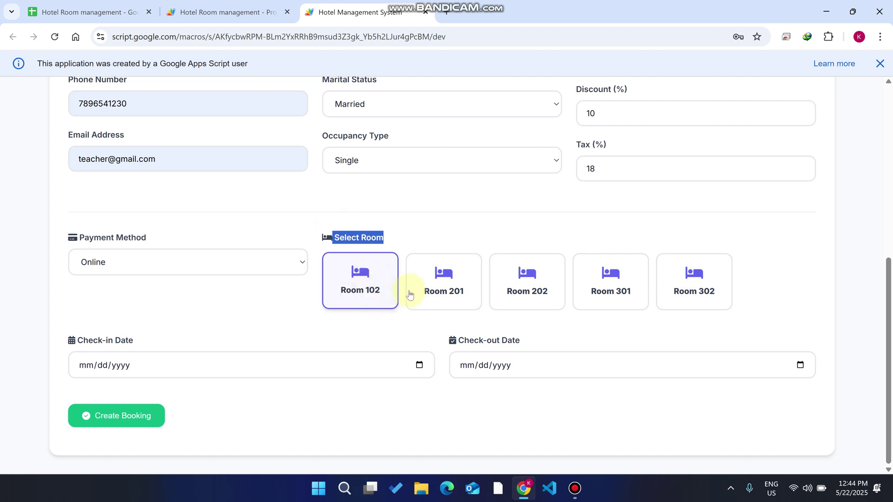
click(591, 295)
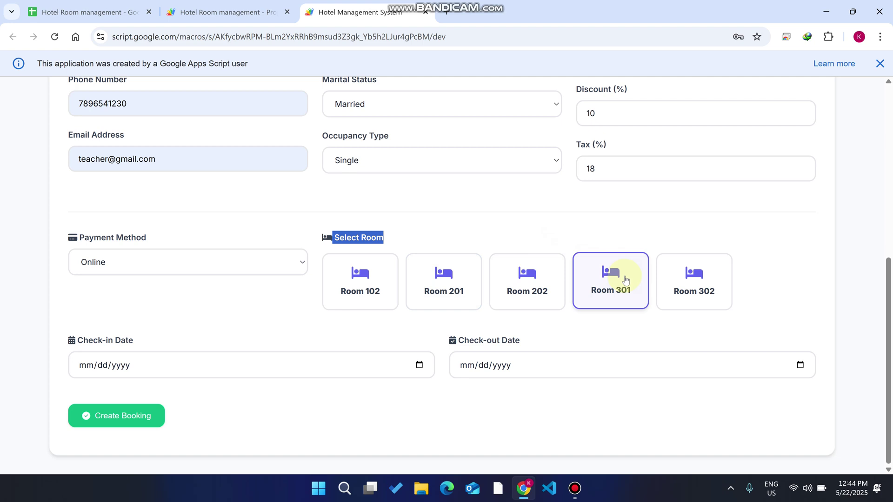
click(538, 280)
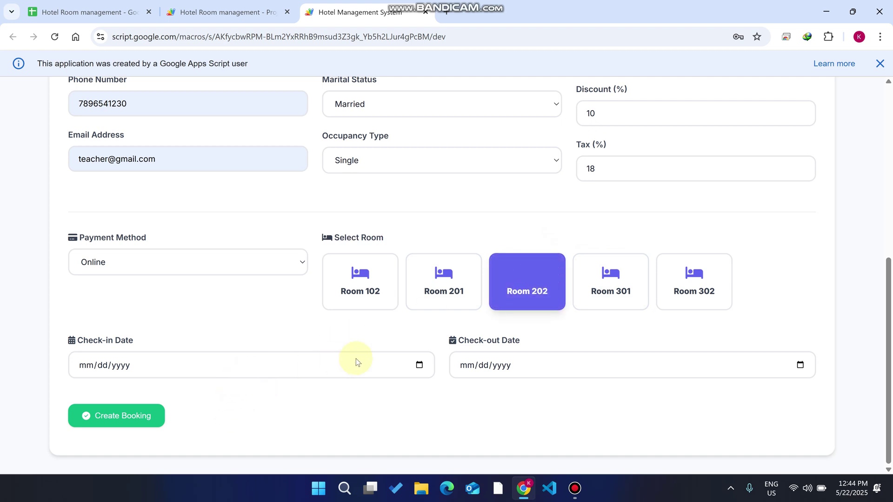
click(419, 365)
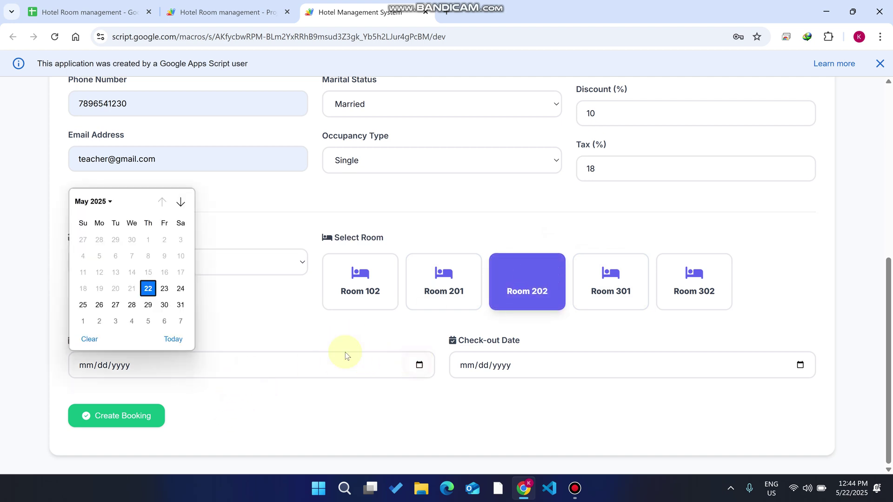
click(148, 288)
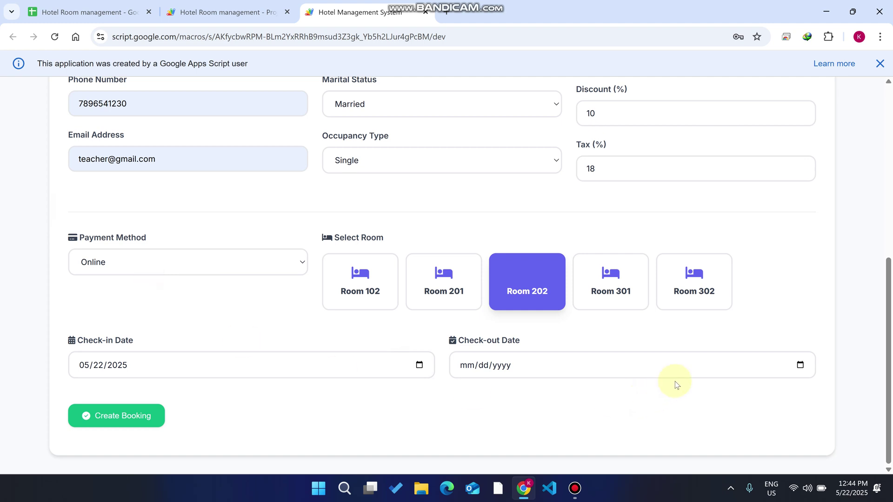
click(801, 365)
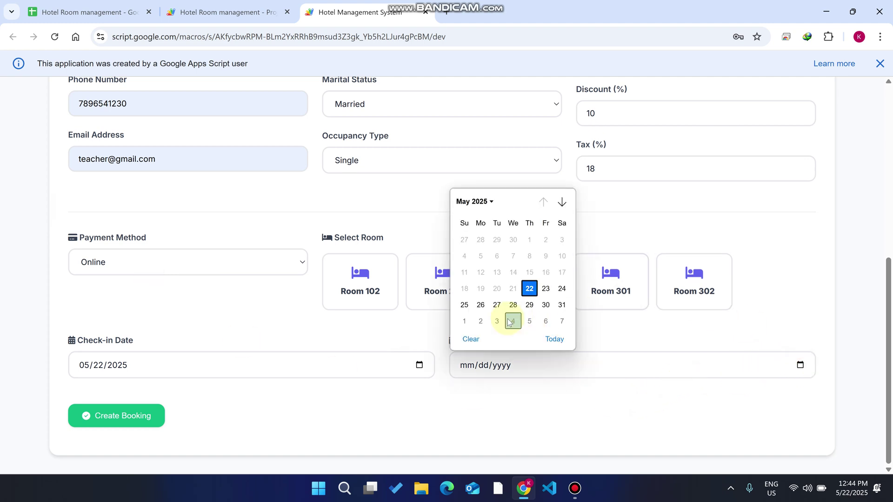
click(529, 304)
click(105, 415)
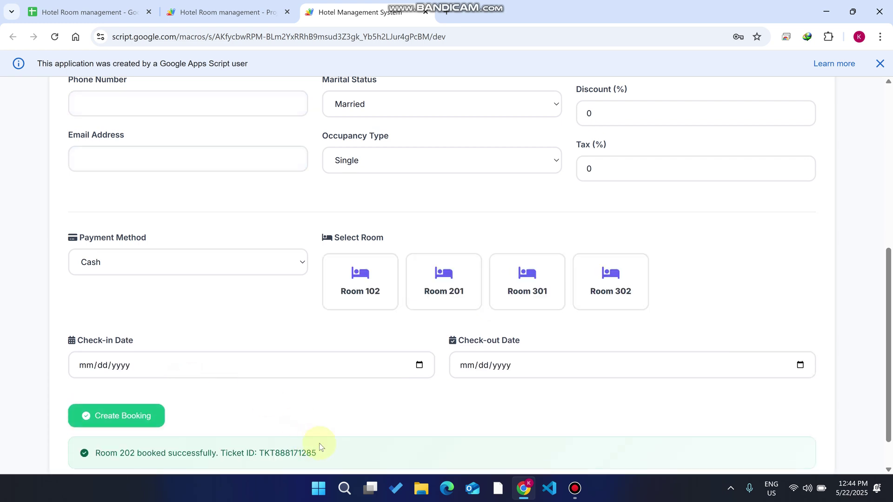
- Open the Room 202 Booking Confirmation email in Gmail's Sent folder and check its login details
scroll(575, 230, up, 7)
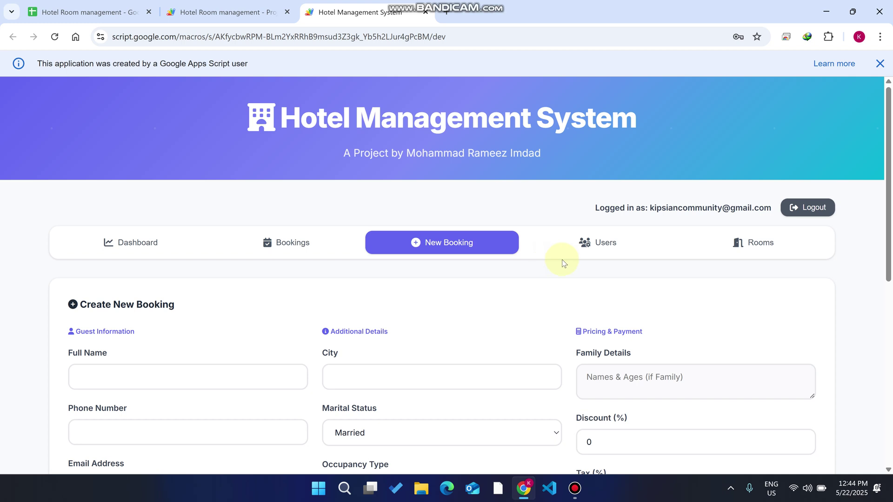
scroll(471, 262, down, 2)
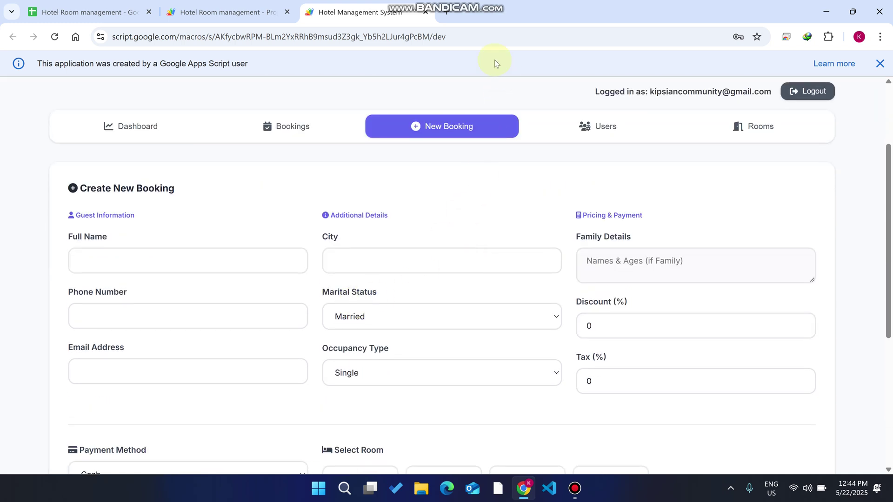
click(447, 12)
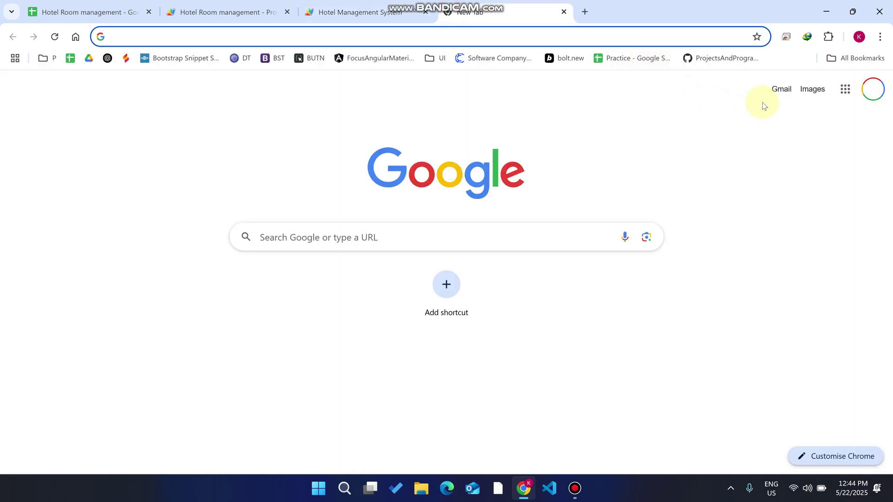
click(775, 90)
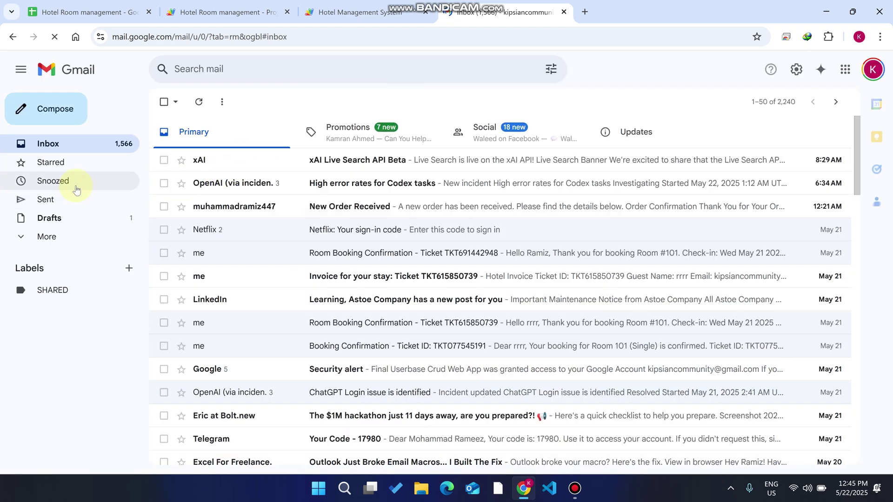
click(71, 199)
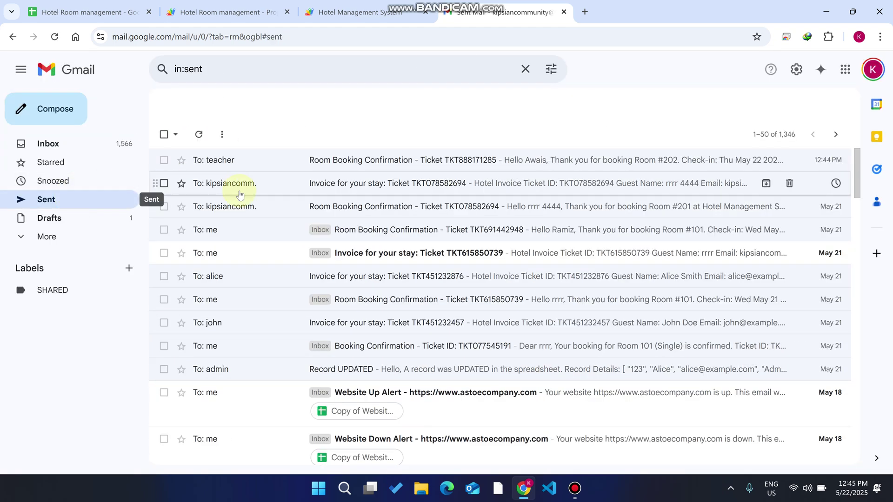
click(343, 159)
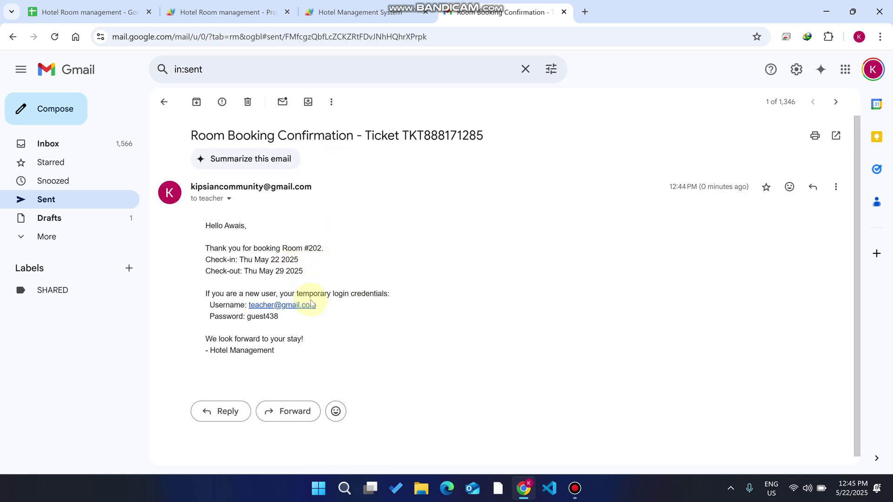
drag(317, 305, 245, 309)
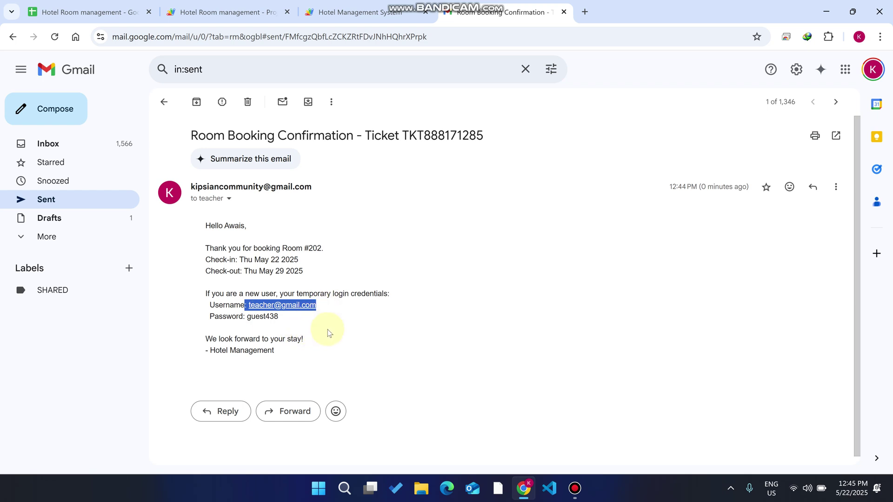
click(310, 328)
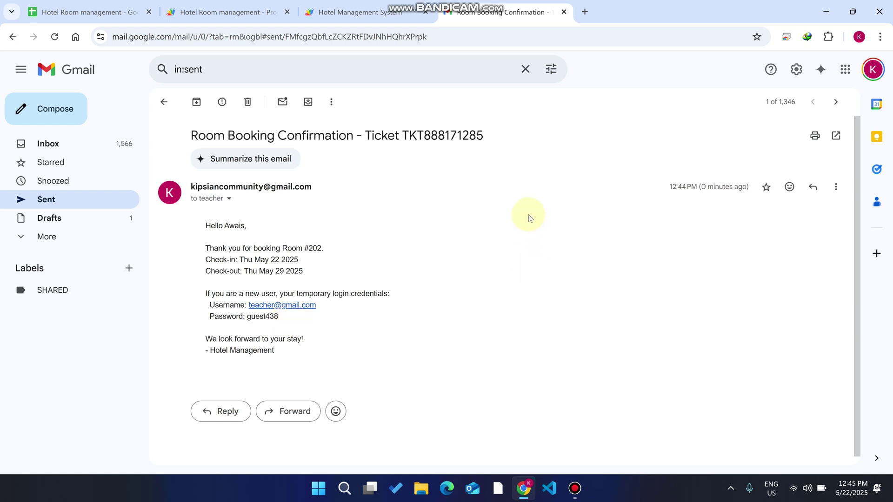
click(367, 11)
- Load the hotel web app in a second browser tab beside the first
click(414, 38)
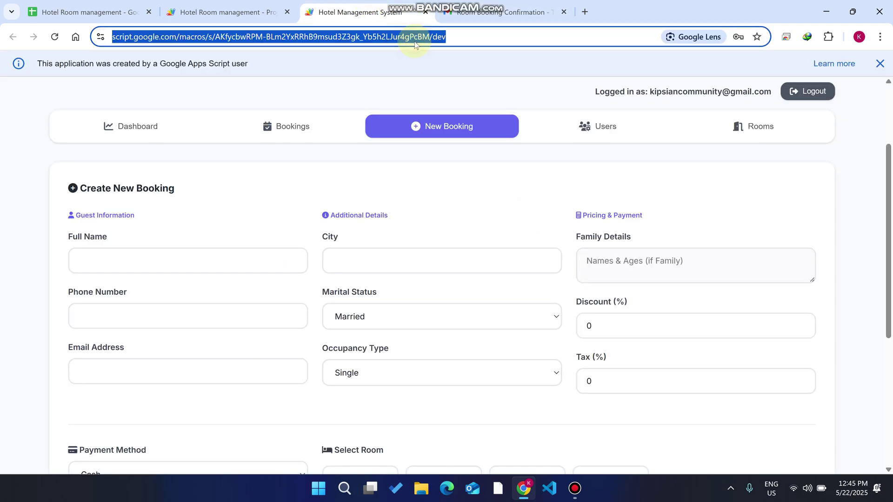
key(ctrl+c)
click(585, 11)
key(ctrl+v)
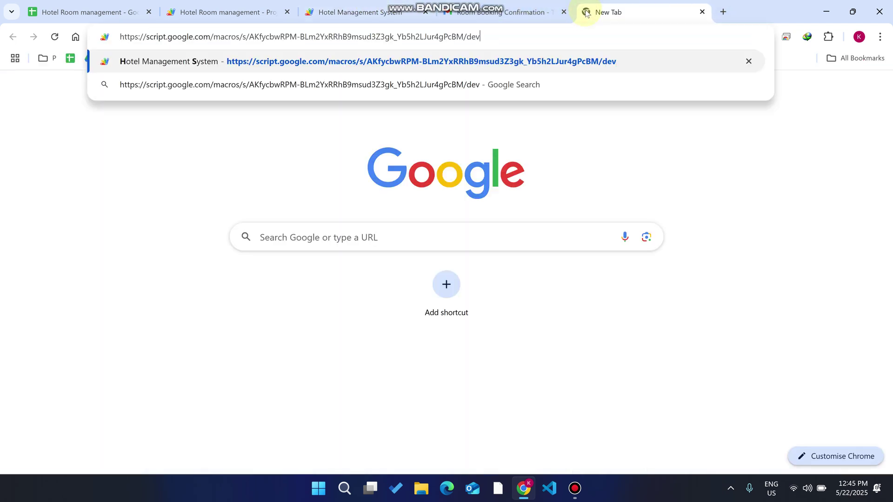
key(Return)
drag(602, 9, 466, 5)
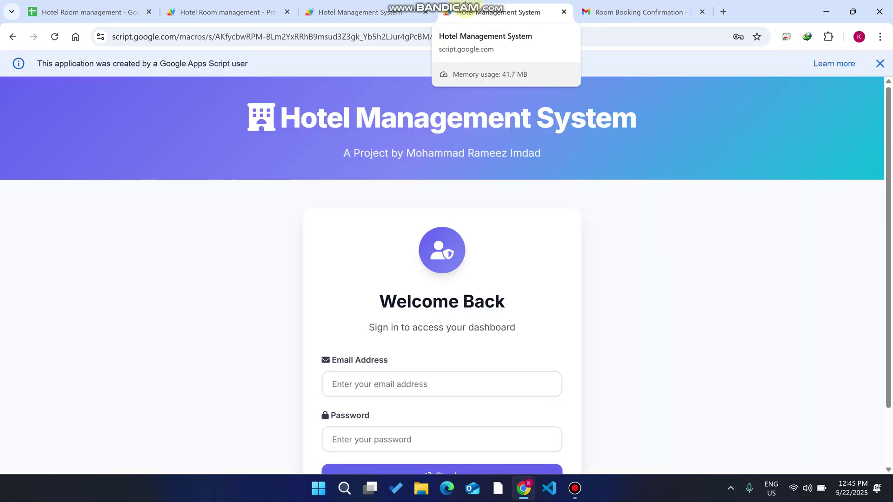
- Paste the emailed temporary username into the login page's Email field
click(637, 11)
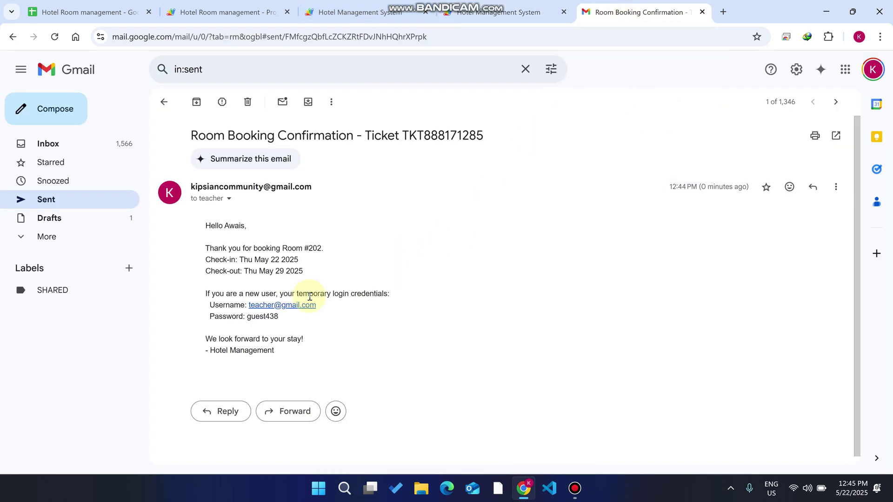
drag(251, 316, 205, 218)
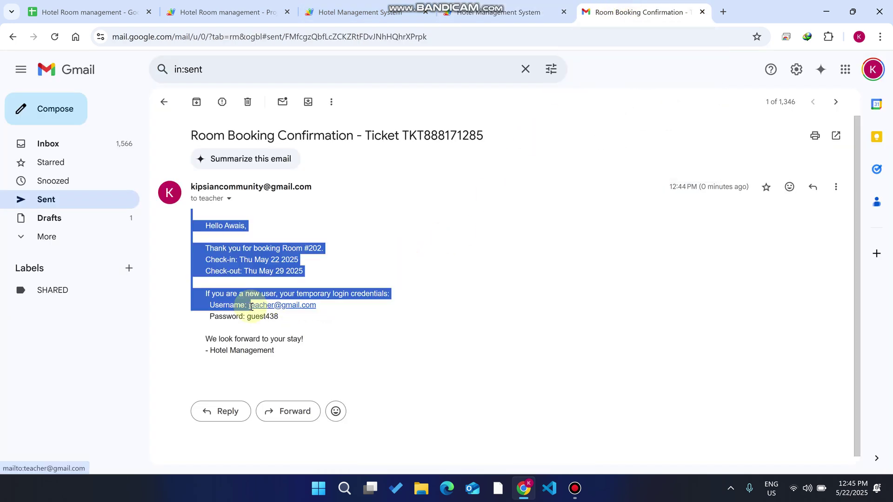
click(305, 317)
drag(317, 305, 250, 303)
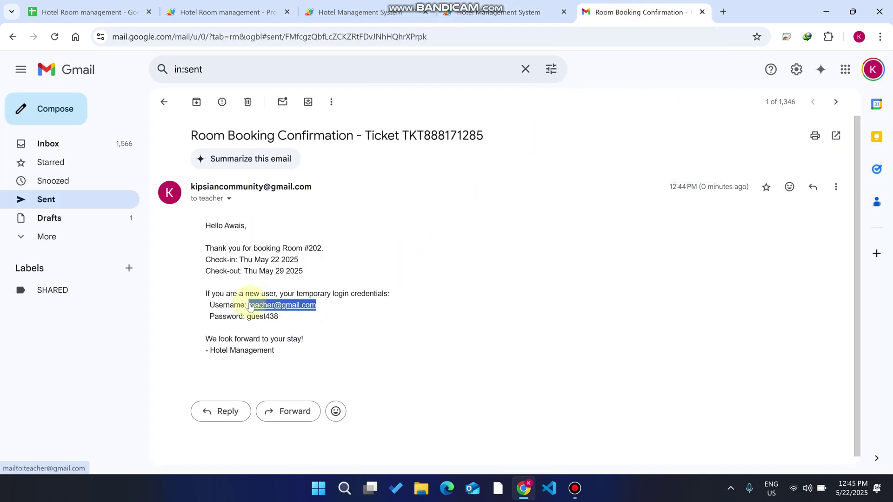
click(494, 12)
click(404, 380)
key(ctrl+v)
scroll(408, 374, down, 2)
- Paste the emailed temporary password into the Password field and sign in
click(589, 14)
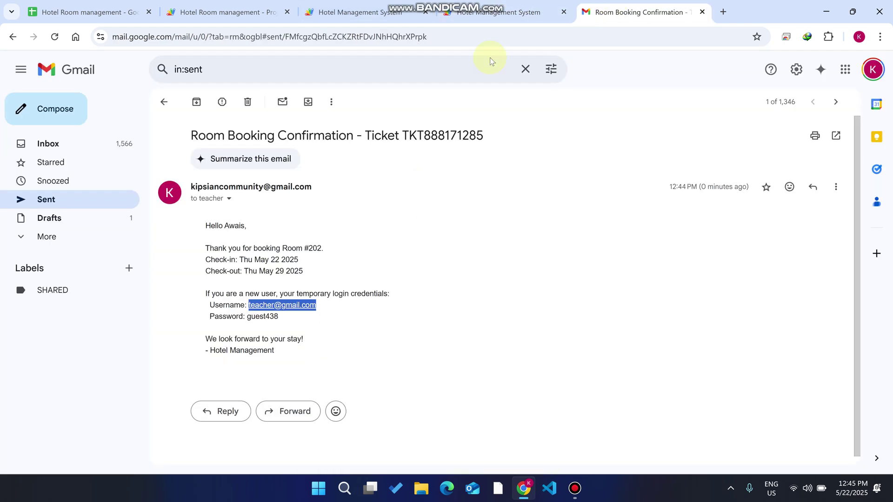
drag(279, 317, 248, 317)
key(ctrl+c)
click(497, 13)
click(385, 375)
key(ctrl+v)
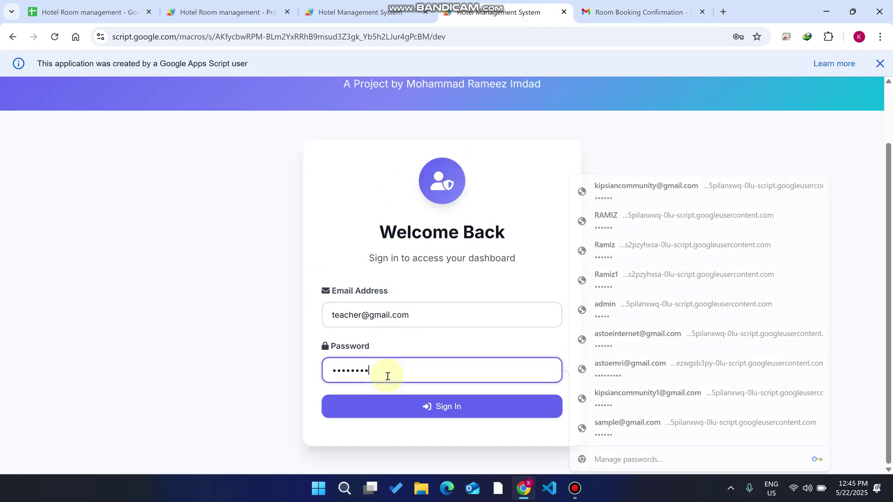
click(421, 403)
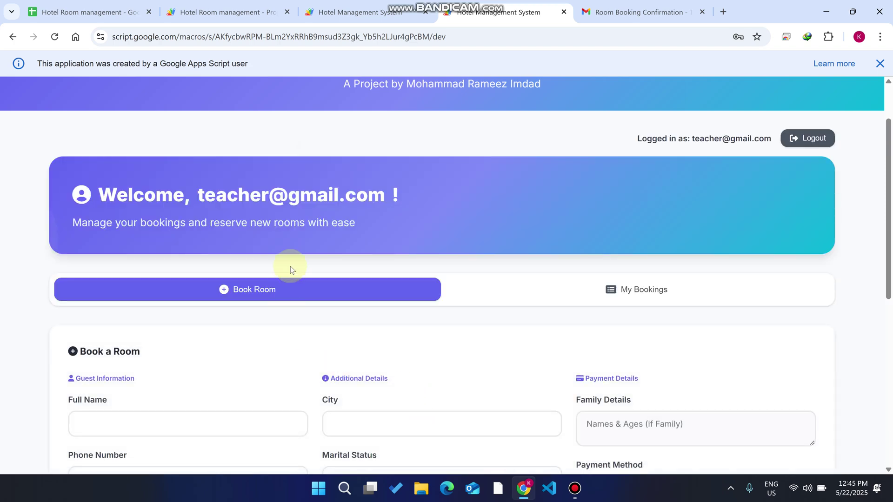
- Show the guest's My Bookings list with the ticket ID and Room 202
scroll(291, 263, down, 3)
scroll(326, 251, up, 2)
scroll(376, 233, down, 6)
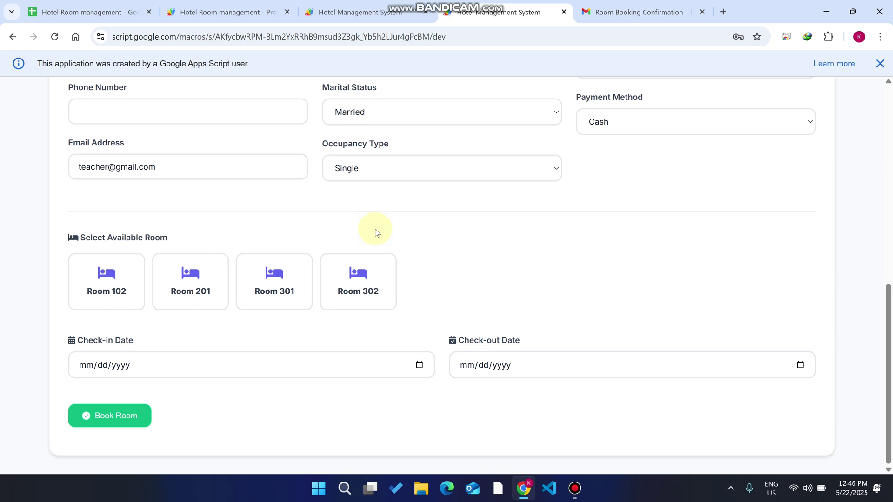
scroll(375, 228, up, 3)
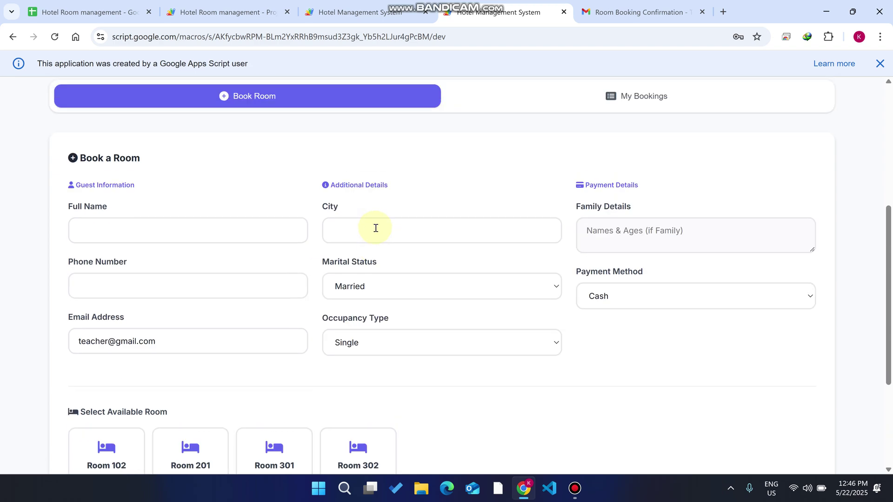
scroll(375, 228, up, 3)
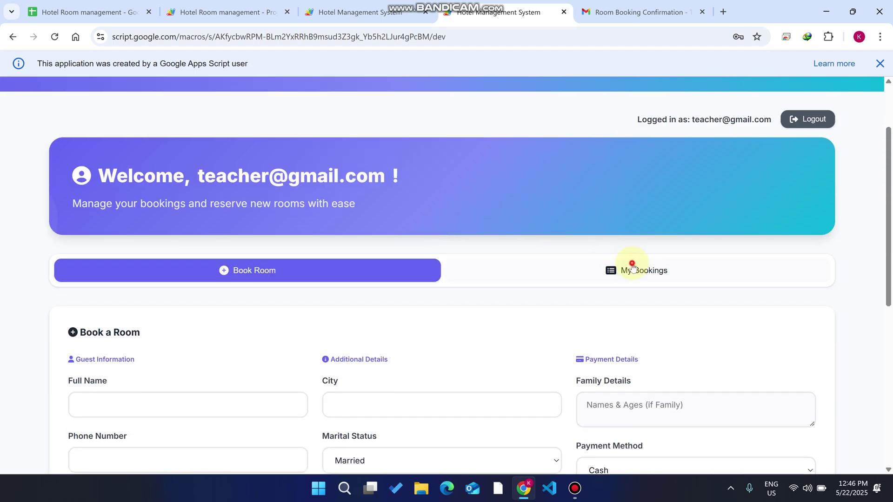
click(630, 266)
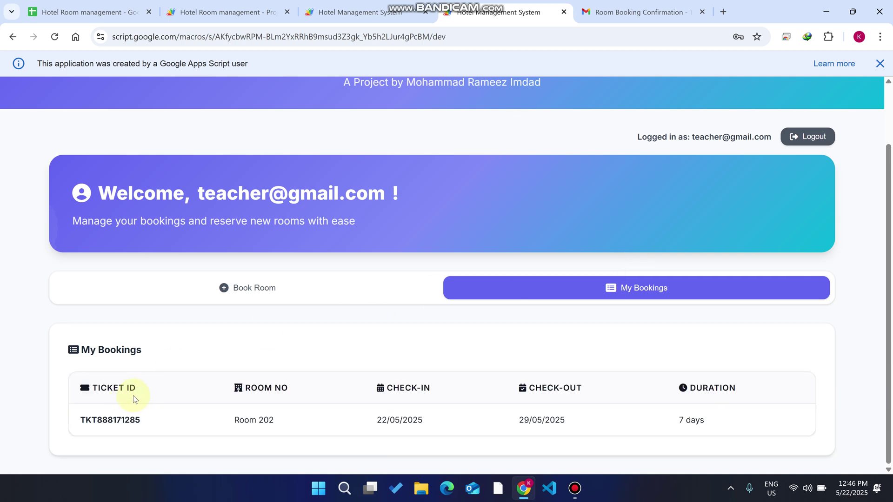
drag(150, 422, 75, 423)
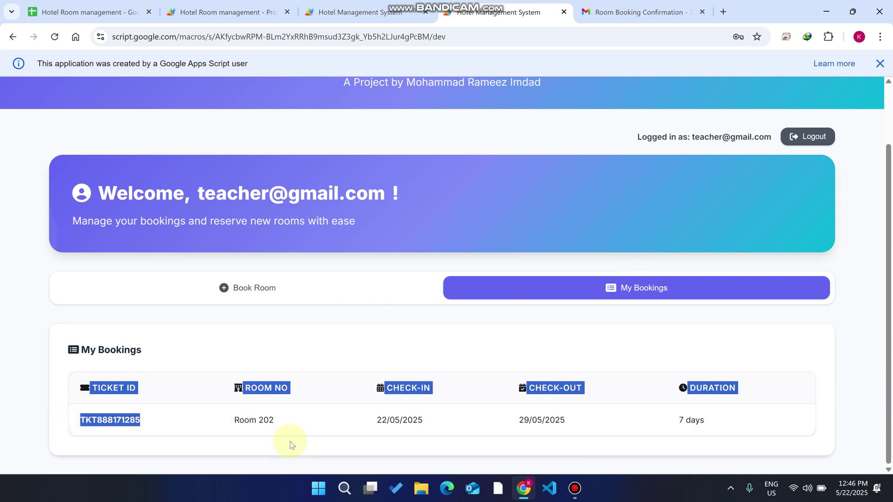
drag(279, 421, 227, 421)
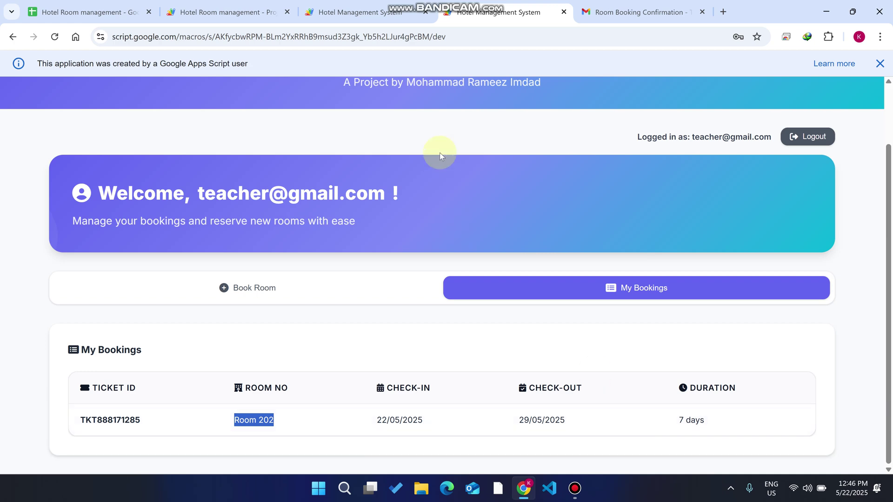
- Switch to the admin tab and list its active bookings
key(ctrl+shift+Tab)
scroll(341, 213, down, 5)
scroll(340, 213, up, 5)
click(315, 130)
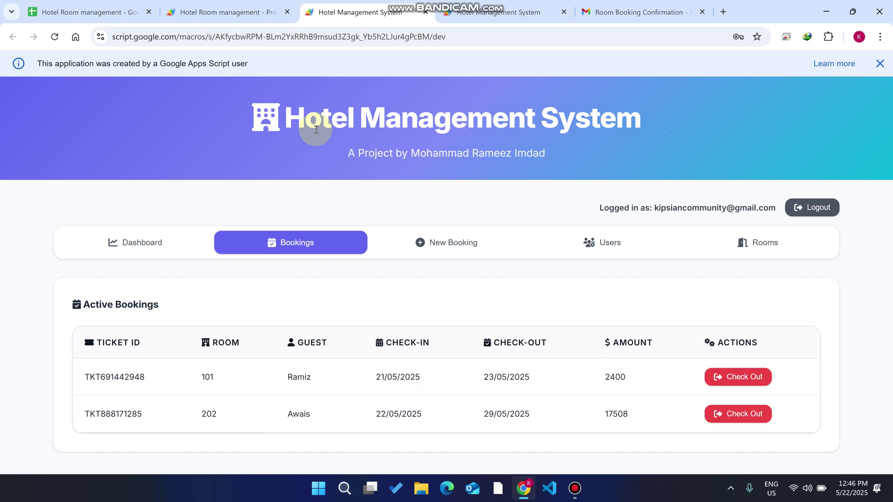
- Match the guest's ticket to the admin's Room 202 row at 17508, then check it out
click(499, 12)
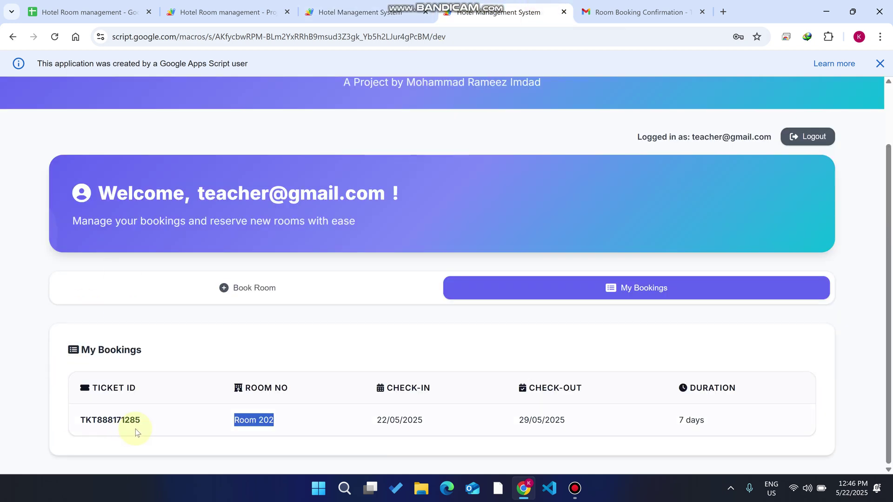
drag(148, 421, 78, 420)
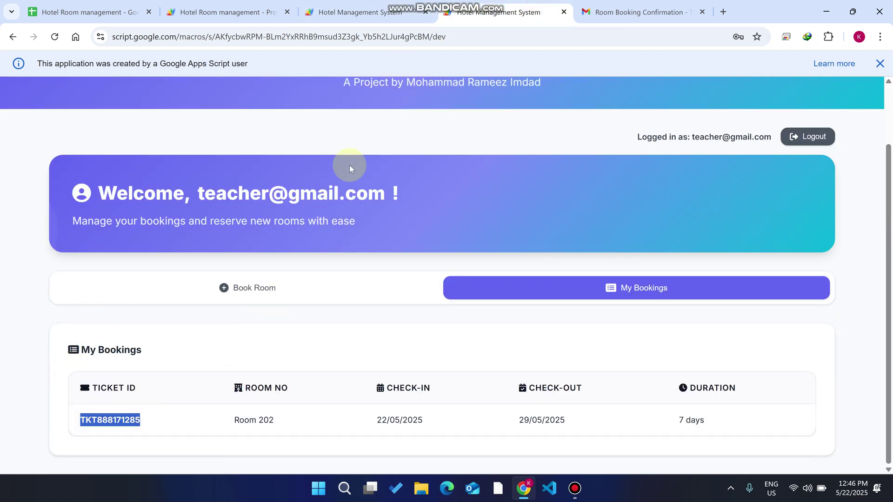
click(354, 12)
drag(219, 414, 190, 415)
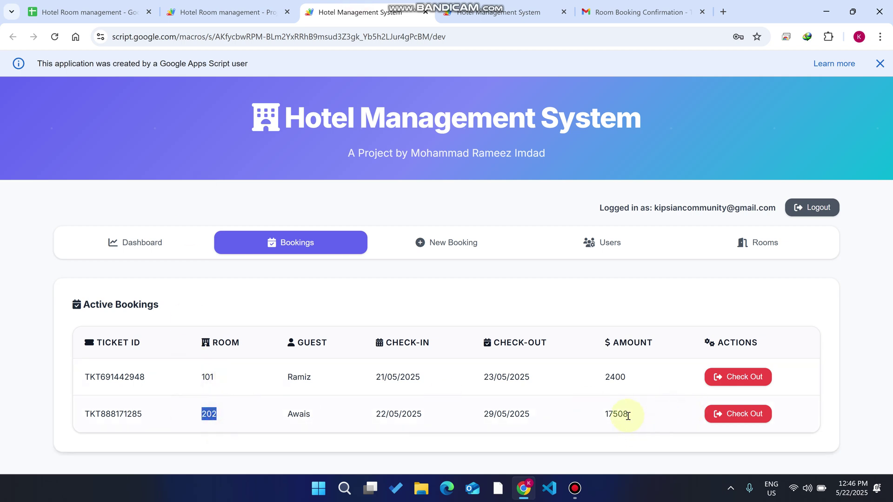
drag(628, 422, 599, 422)
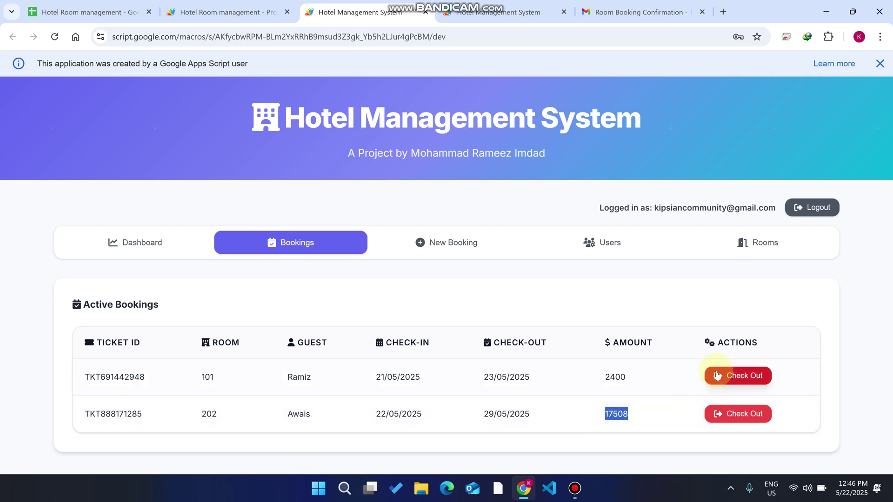
click(747, 413)
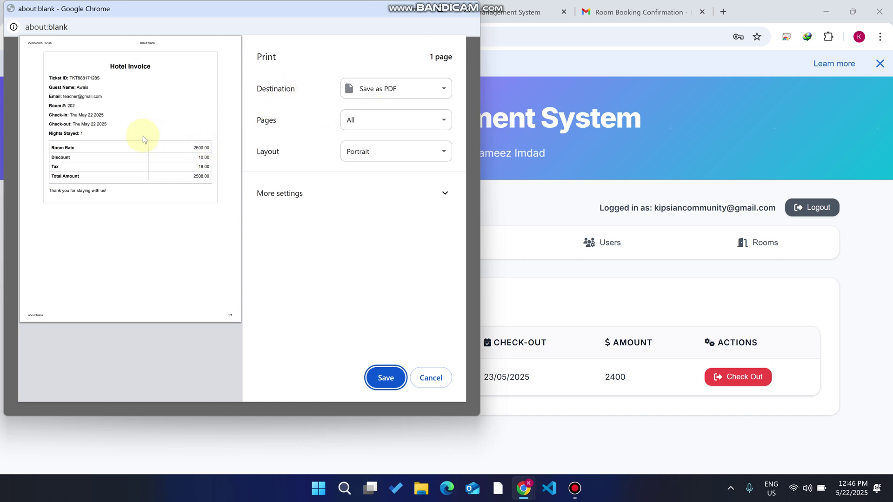
- Cancel printing the Room 202 invoice and close the invoice window
click(431, 377)
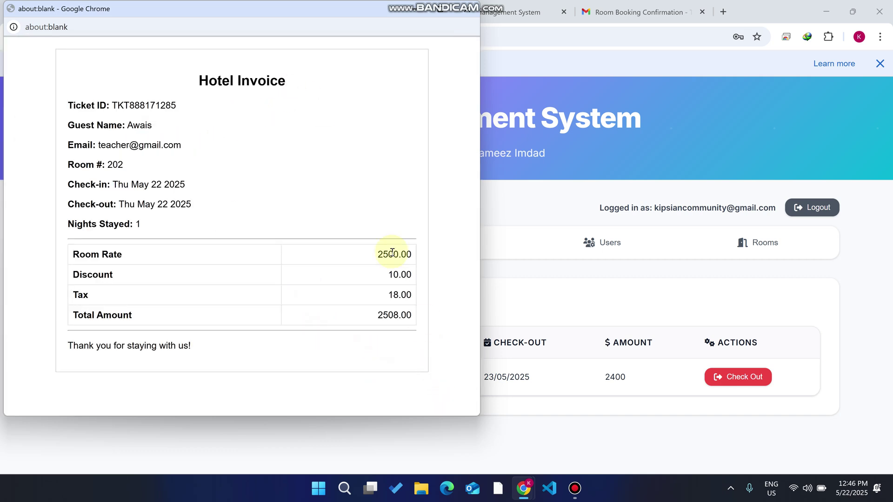
click(469, 8)
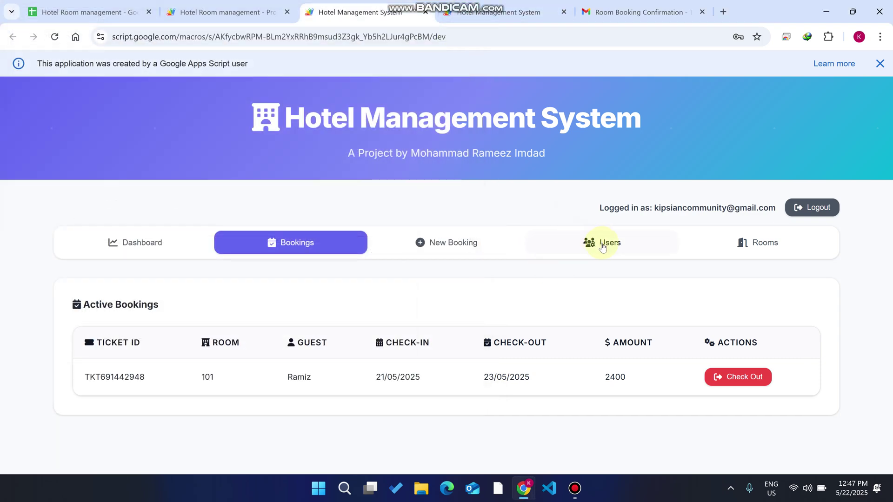
- Open User Management and highlight the new guest's username in the users table
click(600, 244)
scroll(316, 266, down, 5)
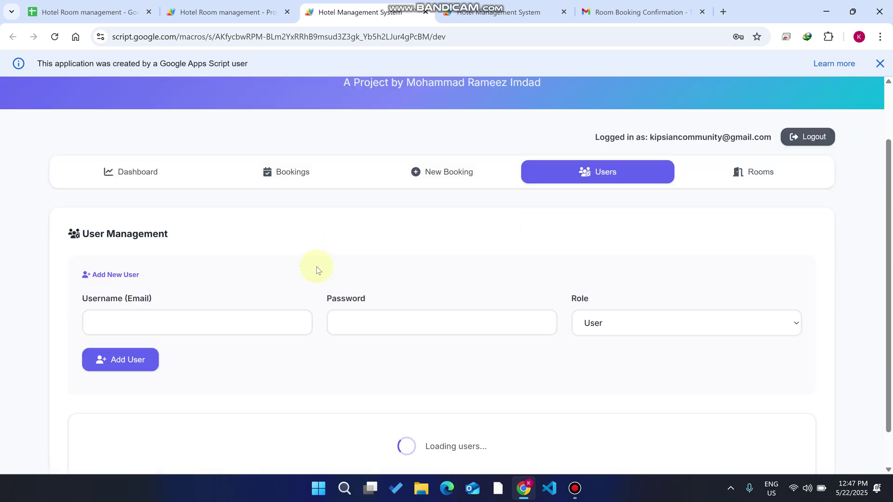
drag(160, 418, 71, 421)
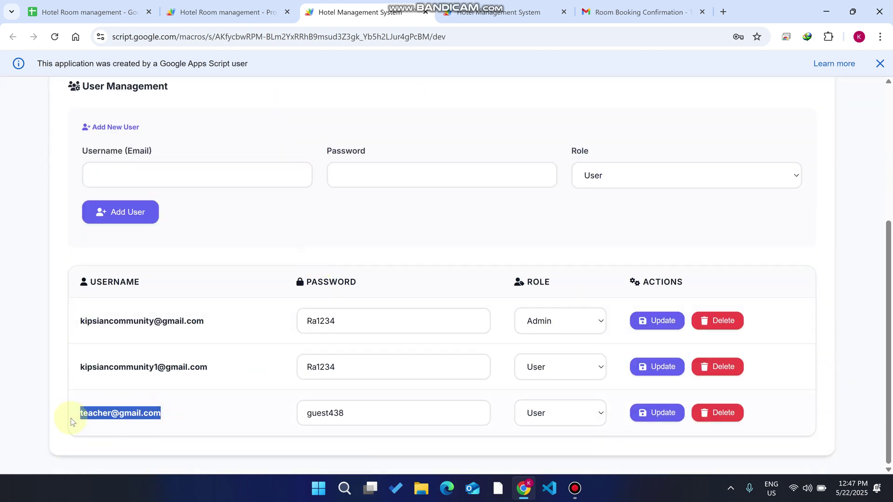
click(82, 12)
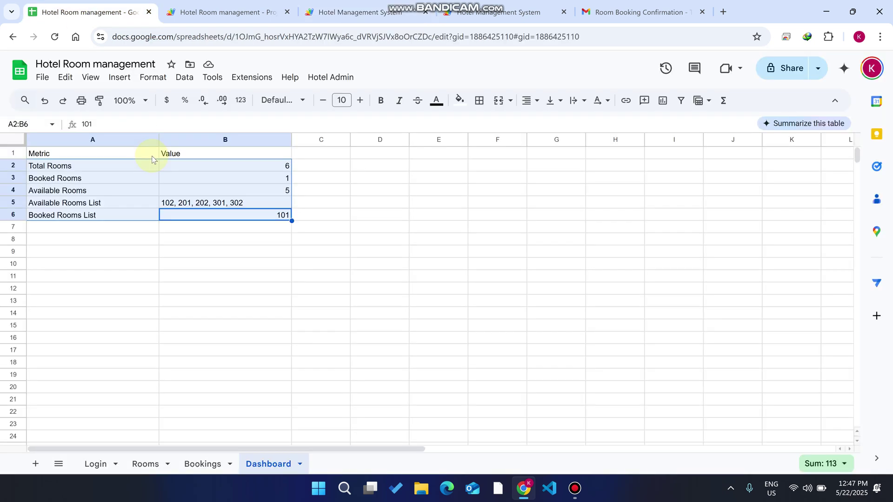
- Confirm the new guest's username sits in cell A4 of the Login sheet
click(95, 464)
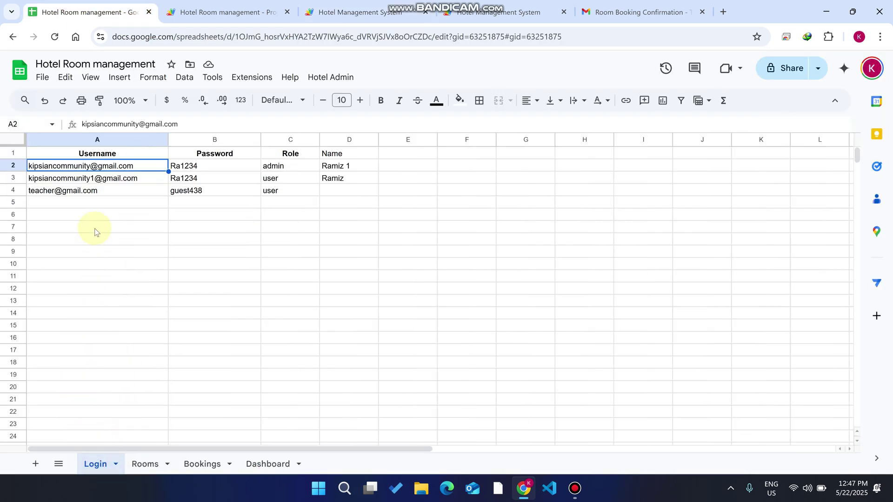
click(88, 192)
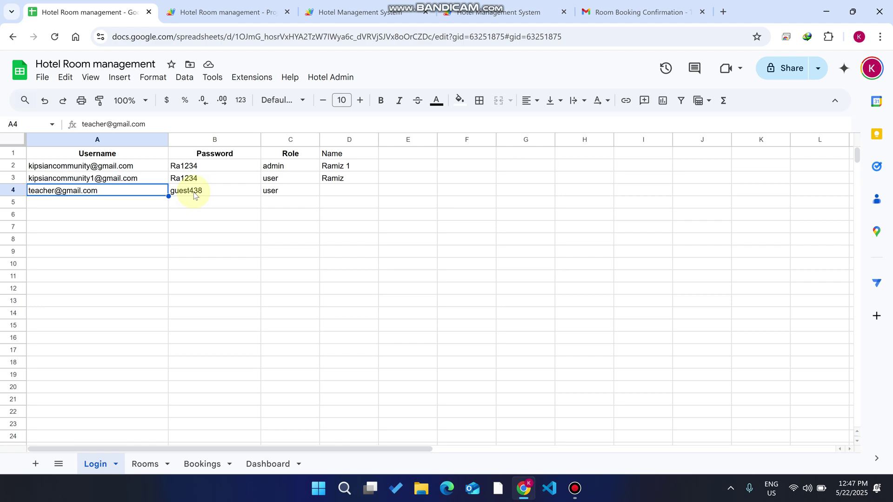
key(ctrl+4)
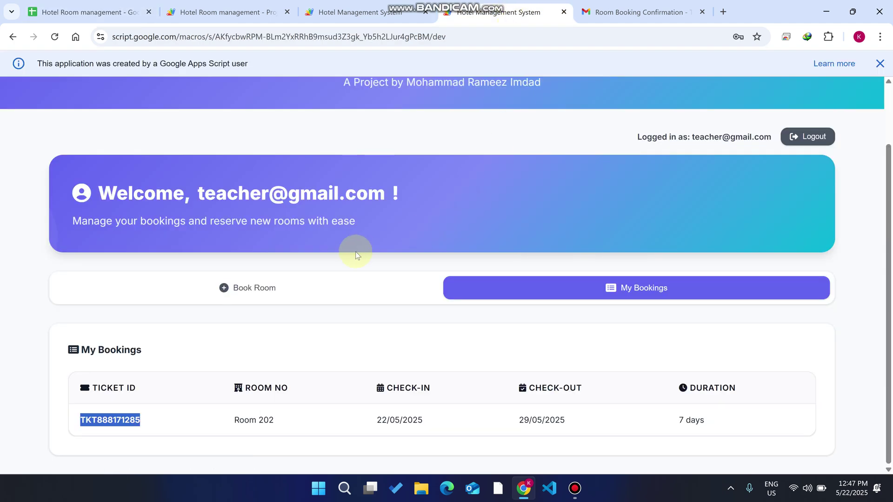
- Start a room booking with the guest's full name, and city and phone from autofill
click(300, 286)
scroll(355, 219, down, 3)
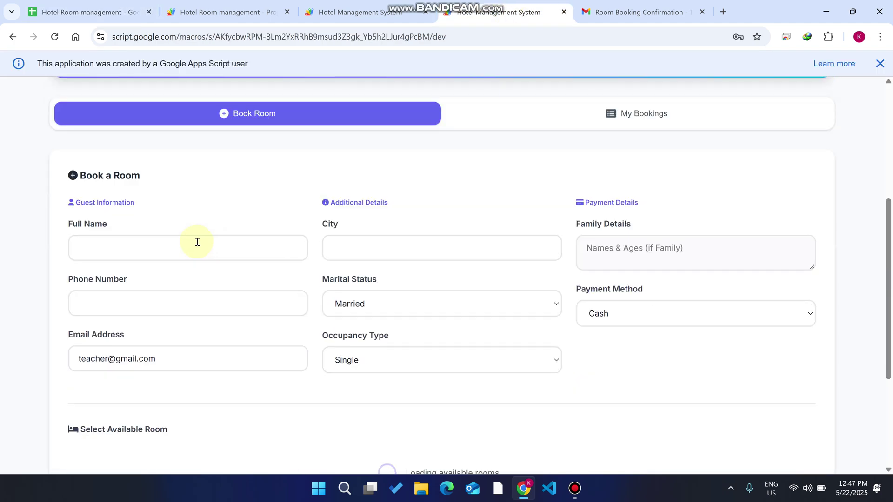
click(158, 251)
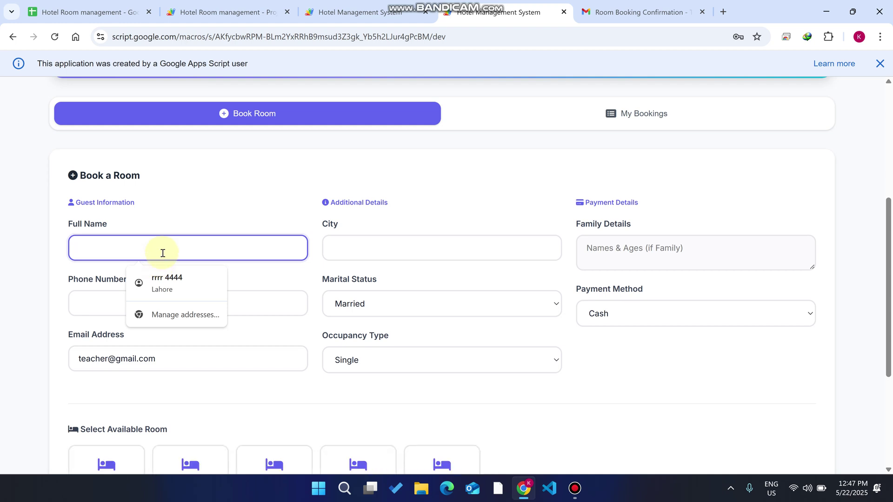
text(ramiz)
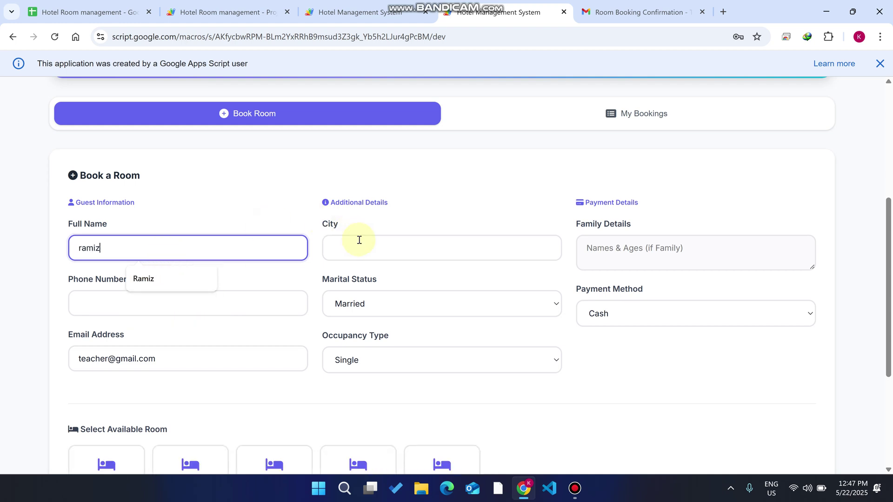
click(358, 244)
click(405, 277)
- Keep marital status as Married and occupancy type as Single, then scroll to the rooms
click(393, 310)
click(389, 308)
click(375, 369)
click(376, 369)
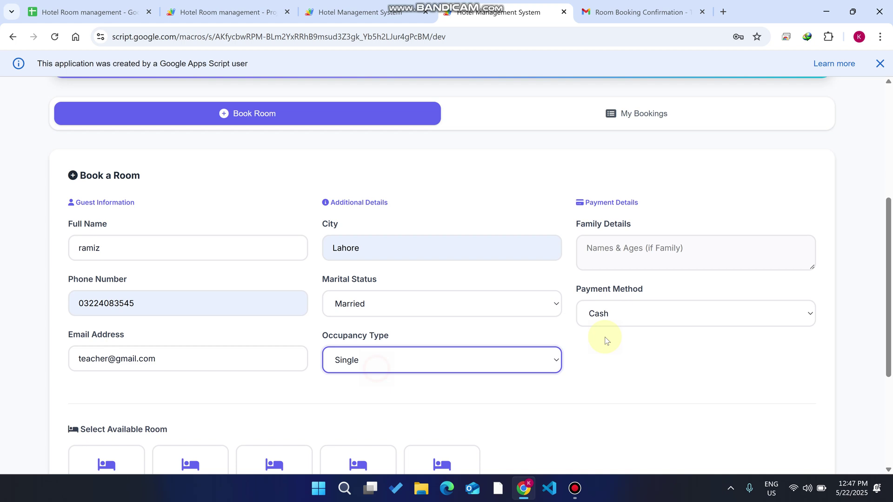
scroll(463, 357, down, 4)
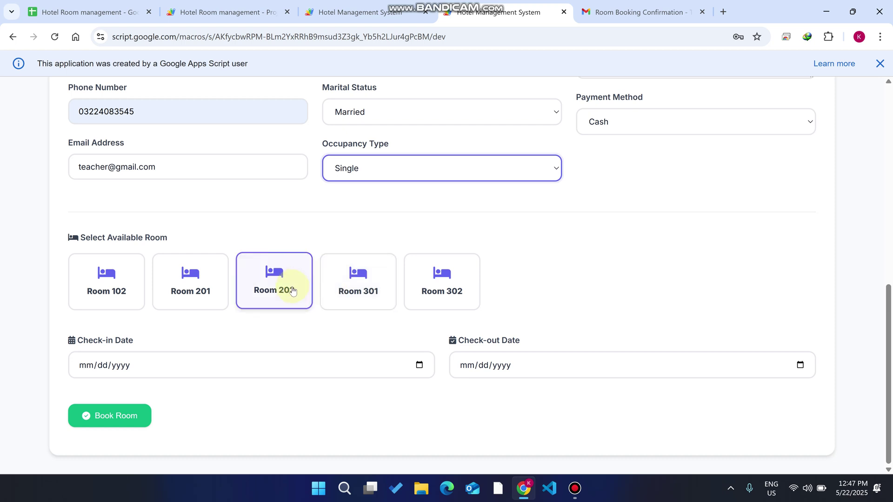
click(361, 12)
- Check the admin's active bookings and the sent Room 202 confirmation email in Gmail
scroll(307, 218, up, 5)
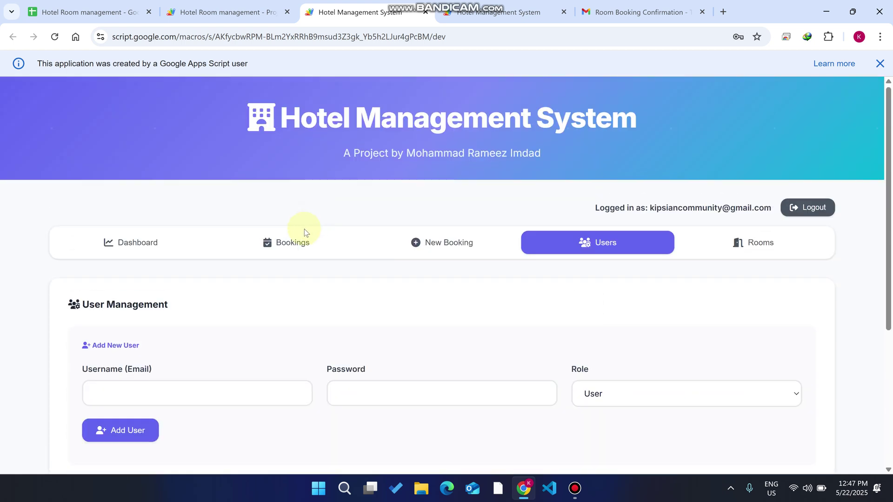
click(296, 241)
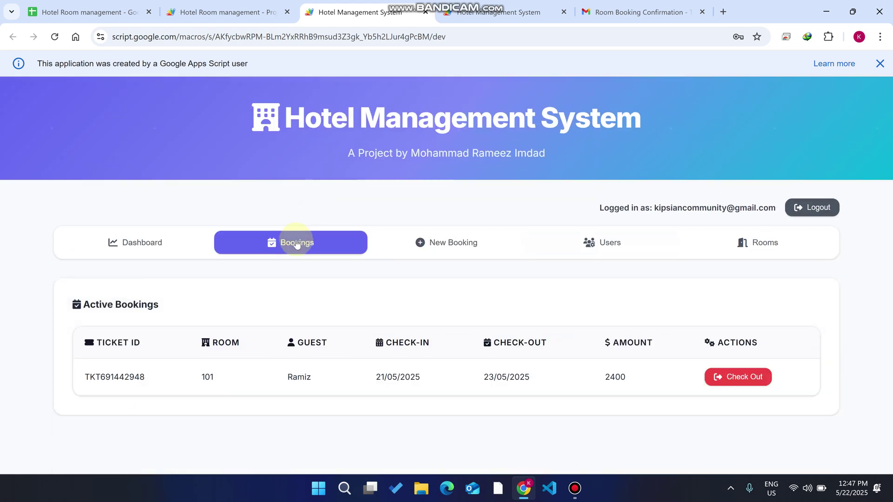
click(642, 12)
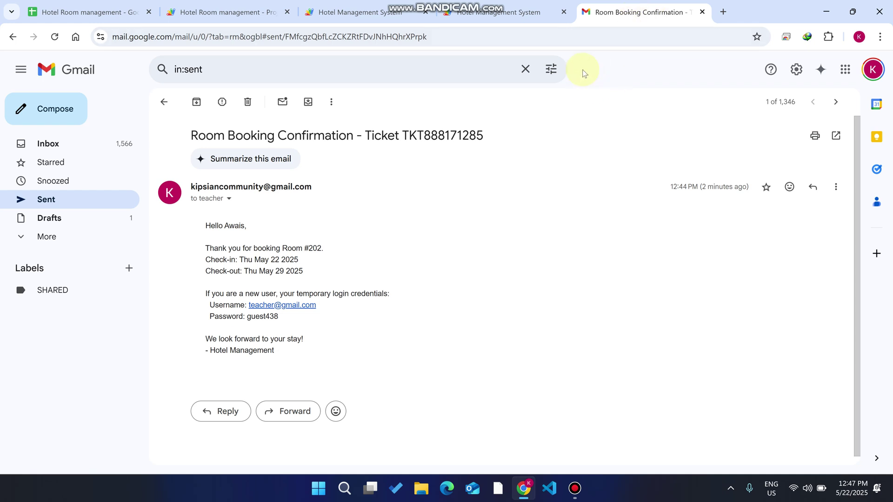
click(498, 12)
- Book Room 102 with check-in 05/22/2025 and check-out 05/23/2025
click(134, 290)
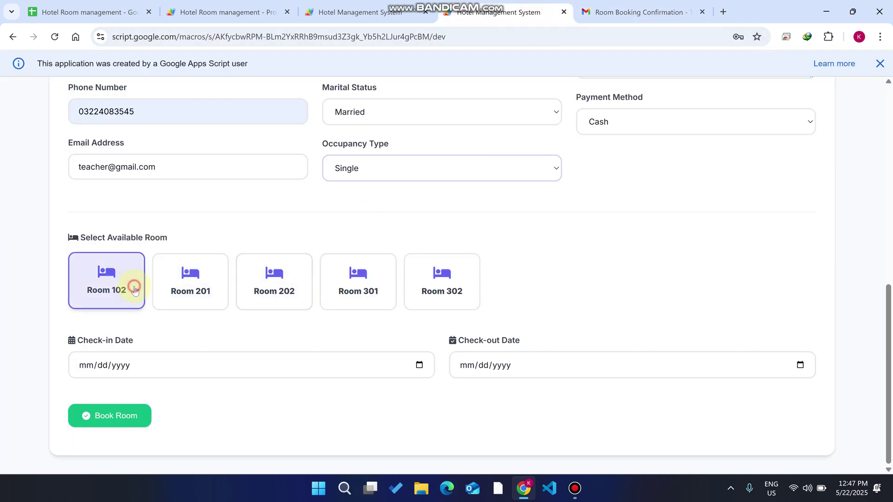
click(419, 365)
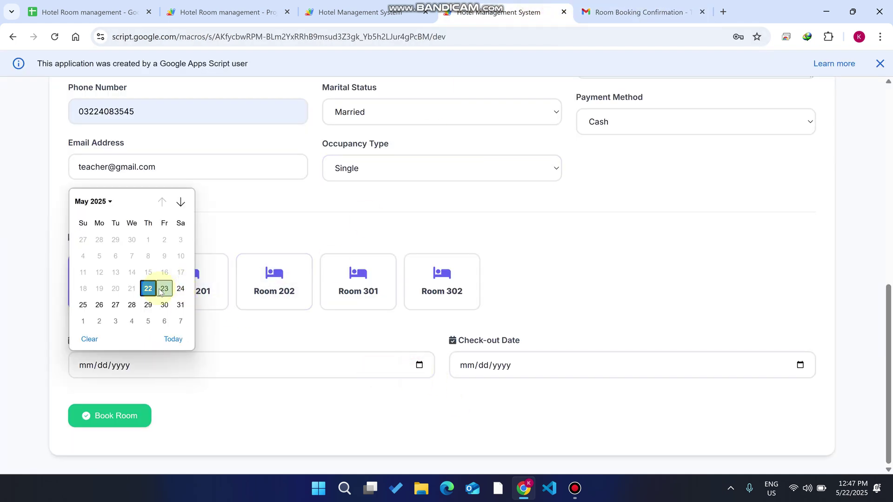
click(173, 338)
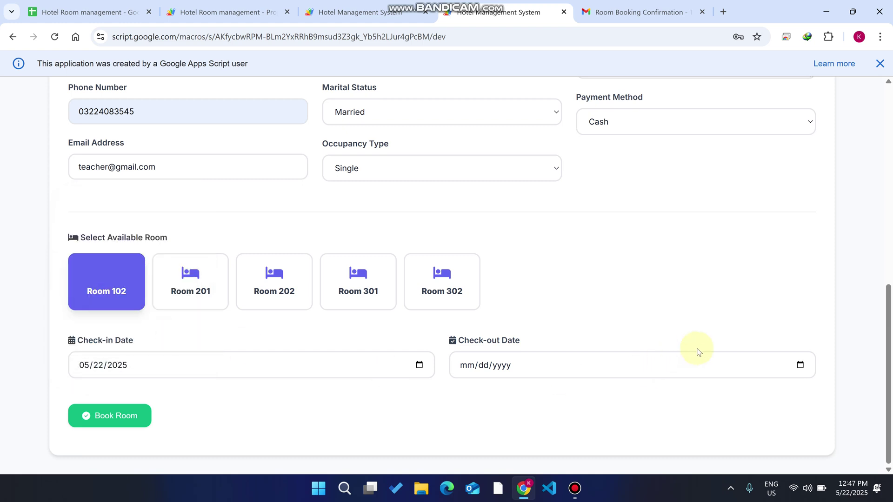
click(800, 366)
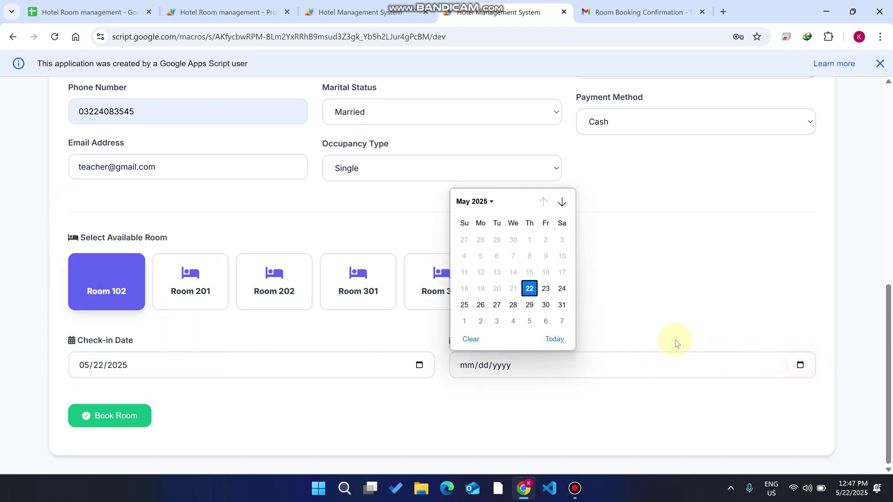
click(544, 291)
click(123, 415)
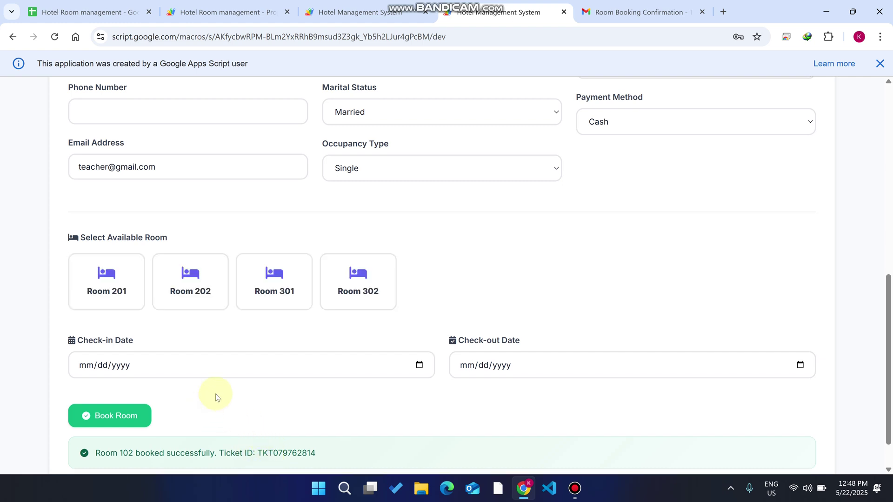
- Verify Room 102 appears under My Bookings with a 1 day duration
scroll(220, 395, up, 1)
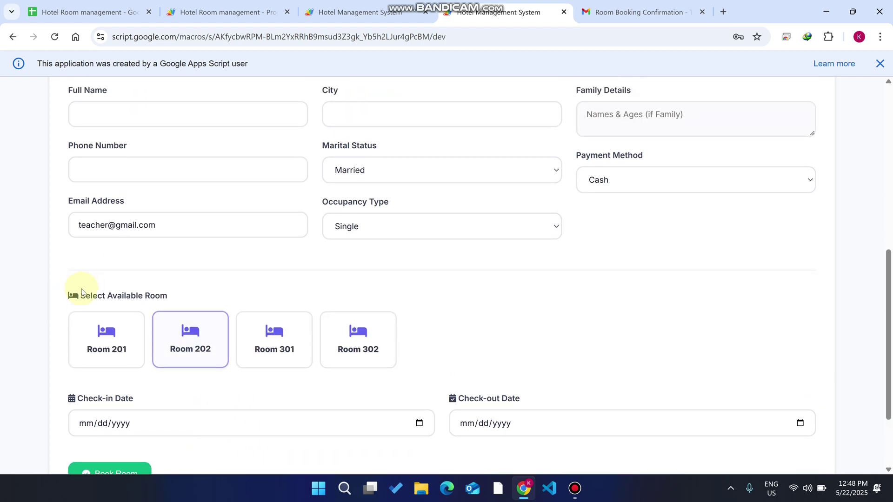
click(170, 349)
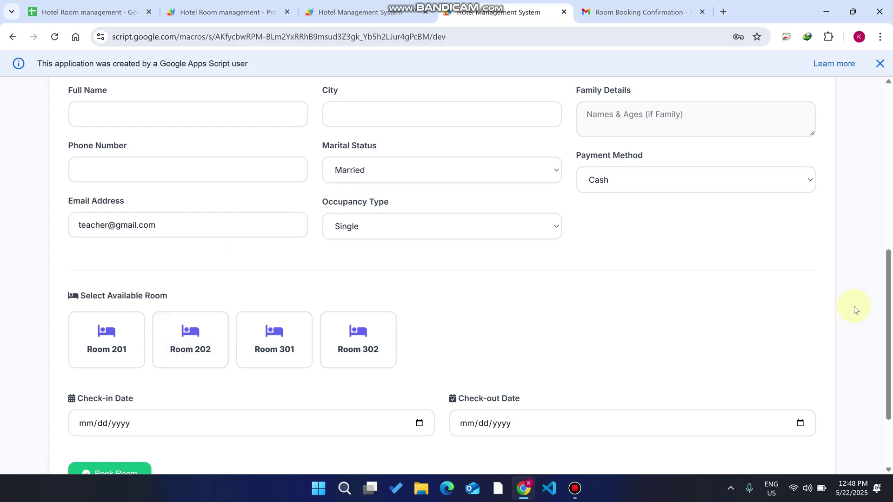
scroll(854, 309, up, 8)
click(720, 352)
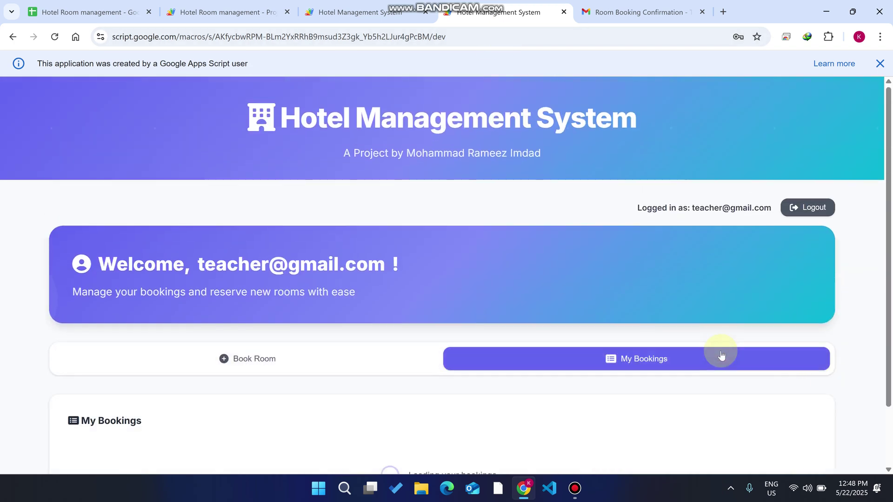
scroll(614, 333, down, 2)
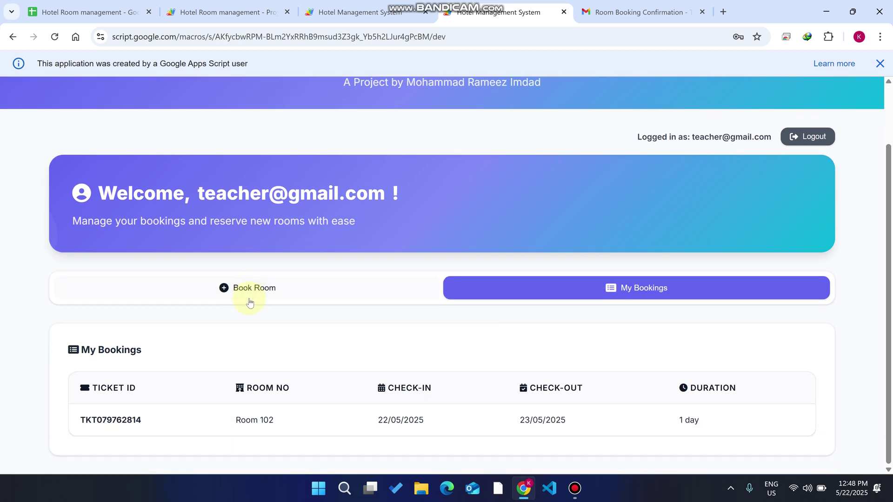
drag(702, 427, 662, 422)
click(353, 12)
- In Room Management, enter room number 101 and note it already exists as Deluxe
click(767, 243)
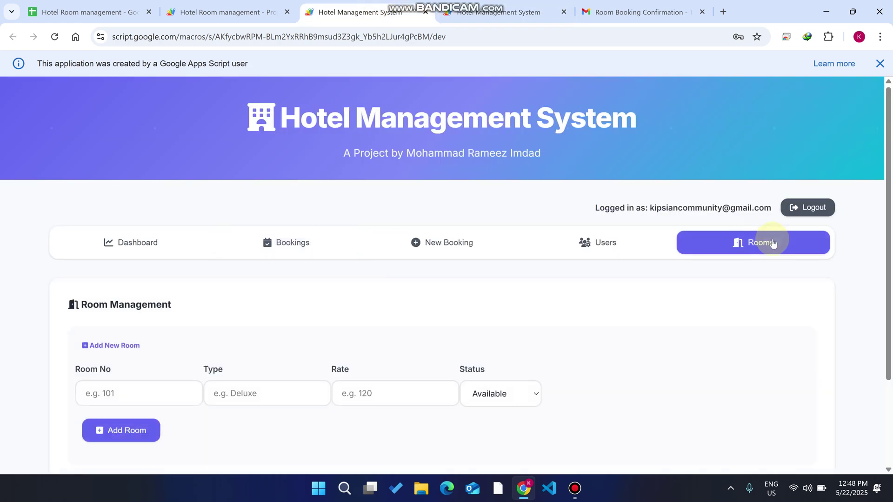
scroll(535, 254, down, 1)
scroll(535, 255, down, 8)
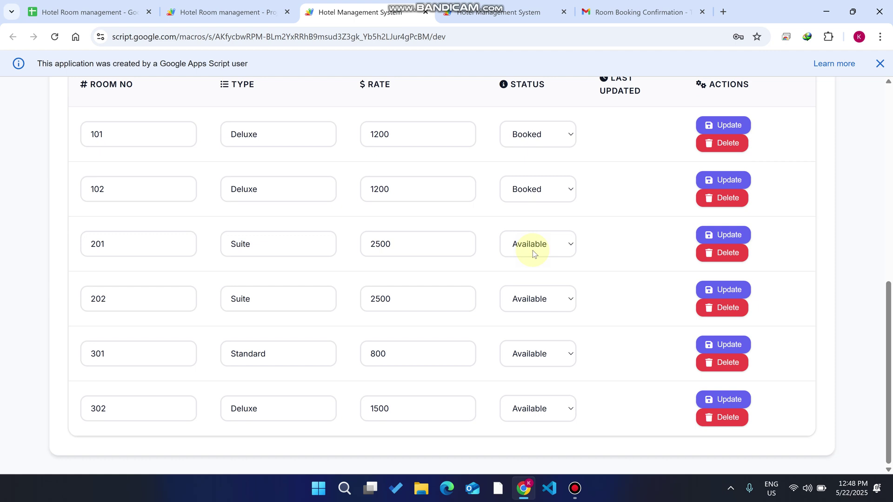
scroll(402, 179, up, 4)
click(112, 147)
text(101)
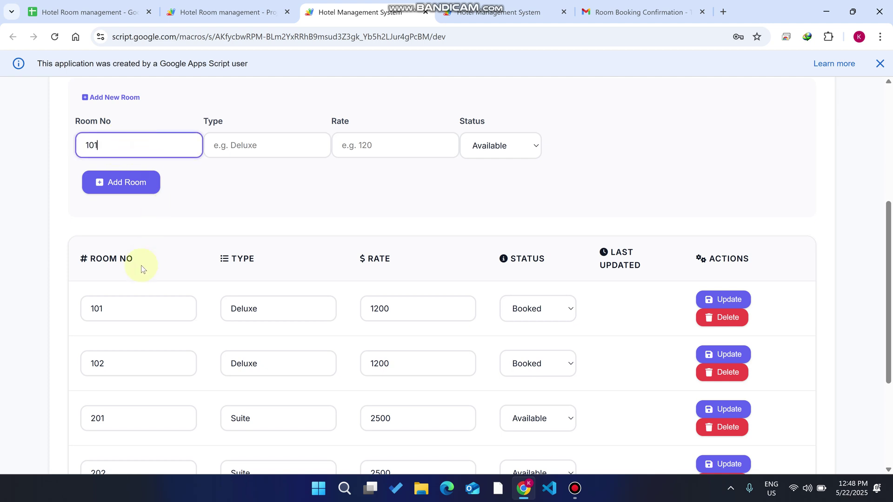
drag(116, 309, 75, 319)
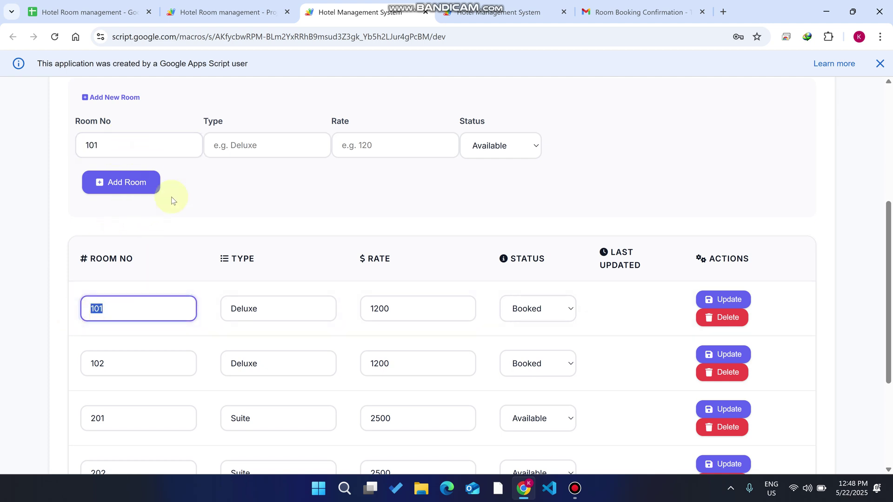
drag(273, 311, 205, 314)
key(ctrl+c)
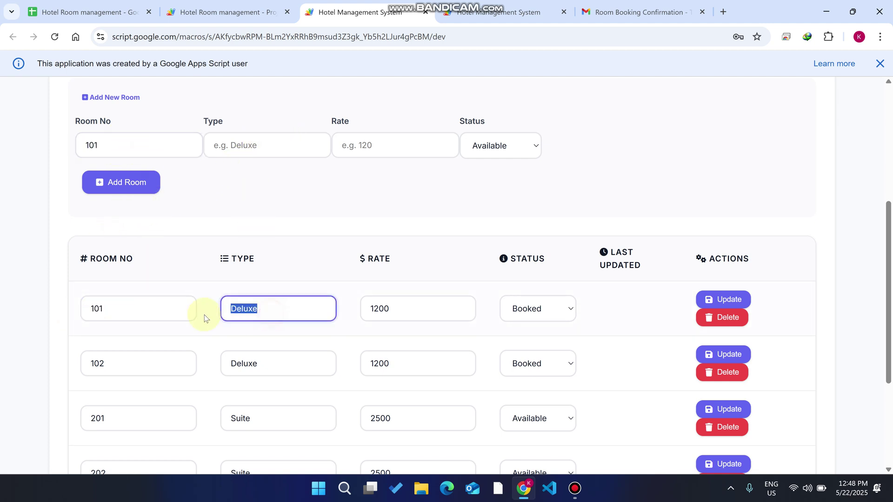
- Fill type Deluxe and rate 1500, and get the duplicate room number error for 101
click(265, 149)
key(ctrl+v)
click(380, 150)
text(1500)
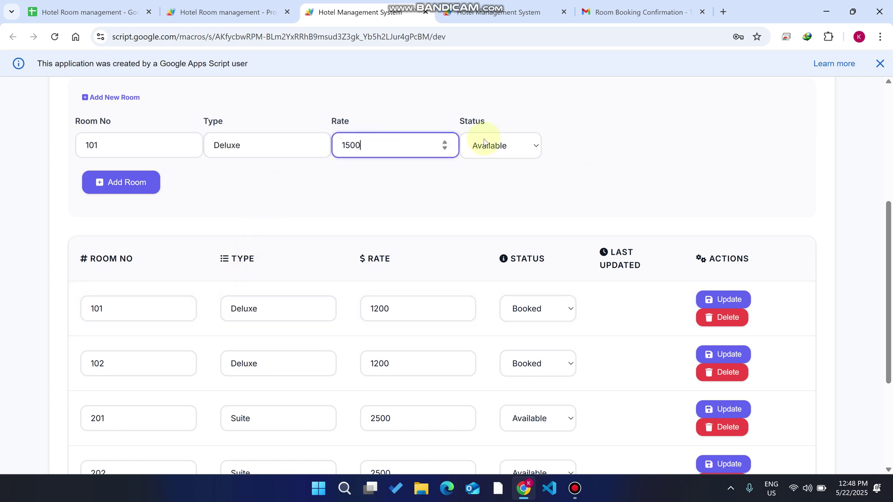
click(130, 183)
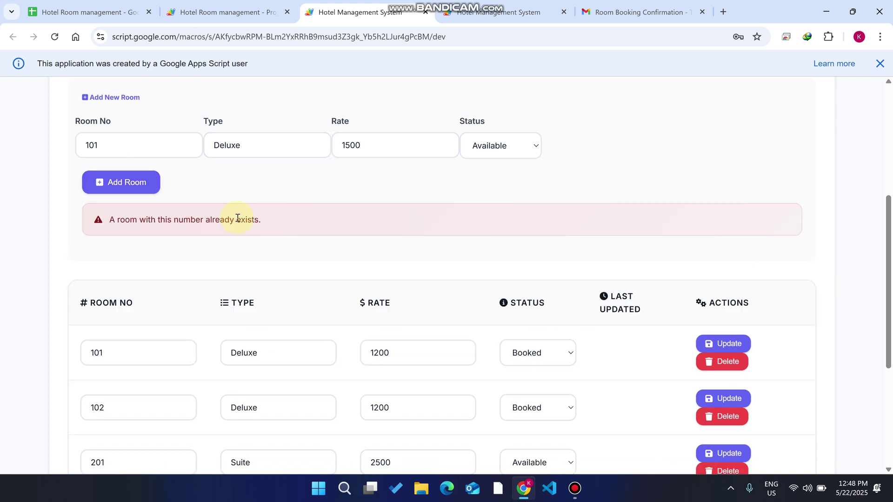
drag(109, 219, 139, 225)
- Change the number to 103 and add the Deluxe room at rate 1500
click(119, 149)
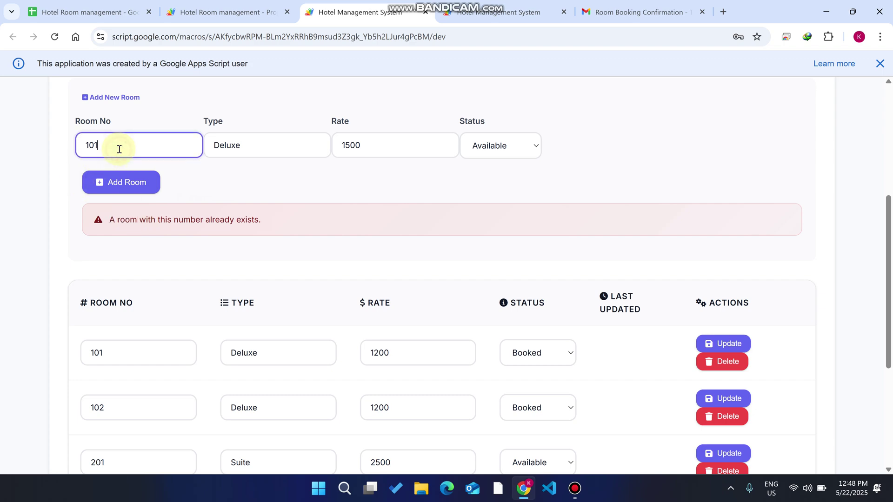
click(120, 179)
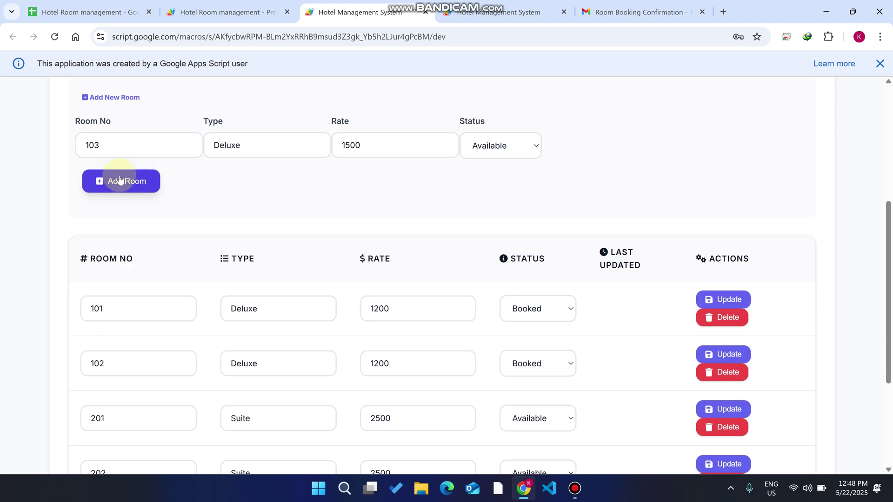
click(119, 180)
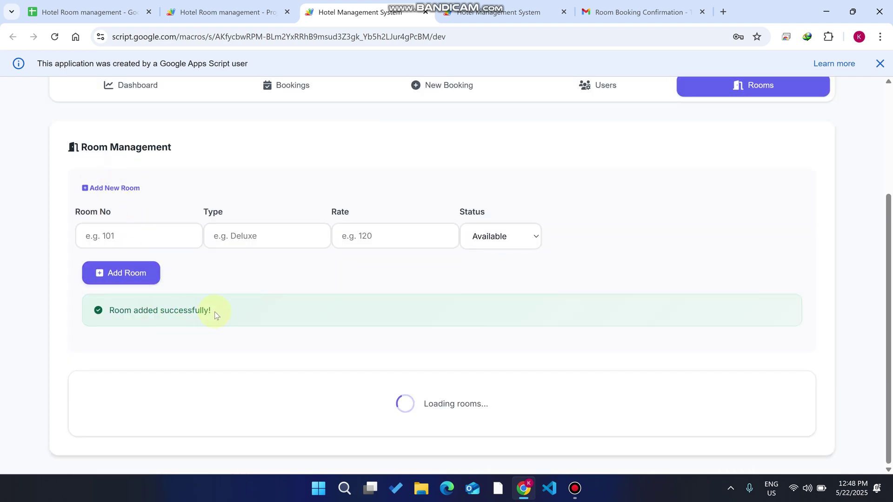
scroll(213, 314, down, 2)
scroll(215, 313, down, 6)
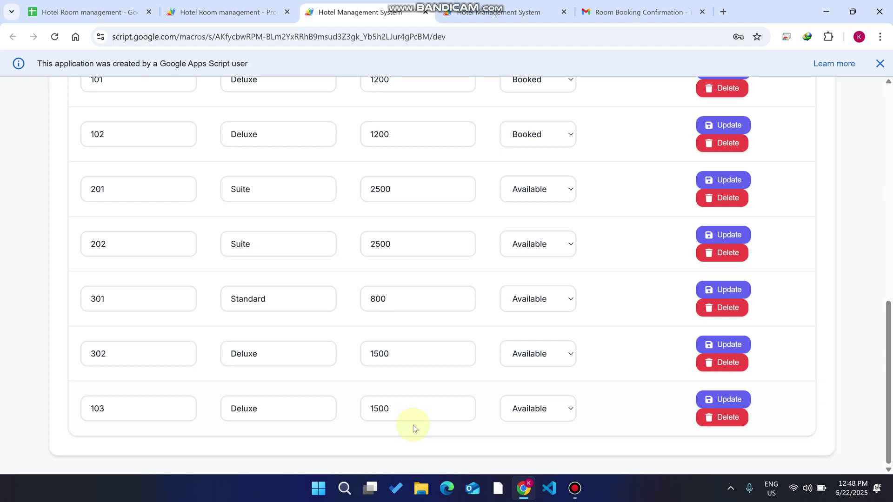
scroll(558, 381, up, 8)
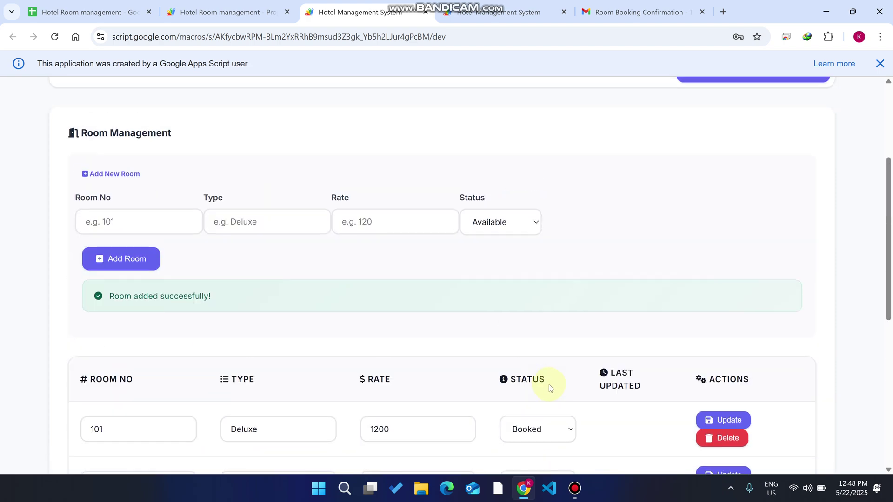
scroll(559, 363, up, 4)
click(617, 249)
- Bring up the Active Bookings list
click(400, 250)
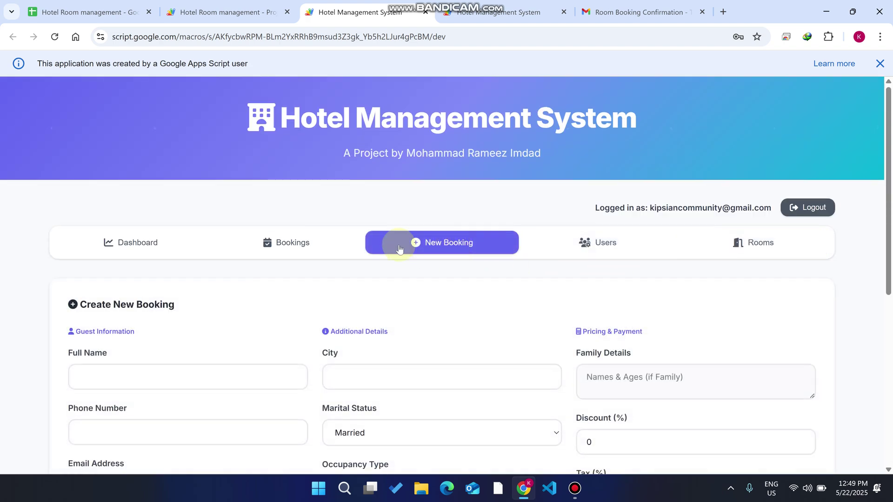
click(344, 255)
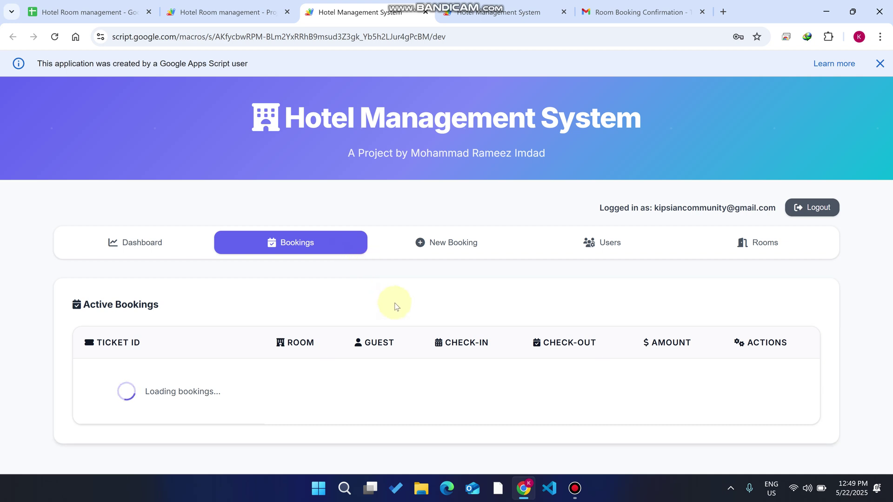
drag(162, 307, 80, 305)
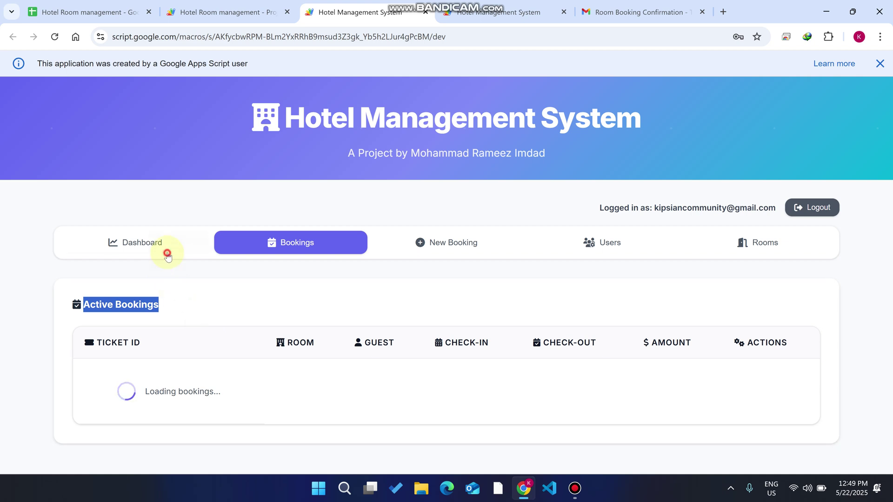
- Review the dashboard stat cards: 7 total rooms, 2 booked, 5 available
click(170, 249)
scroll(158, 220, down, 4)
drag(104, 235, 93, 237)
drag(364, 246, 331, 193)
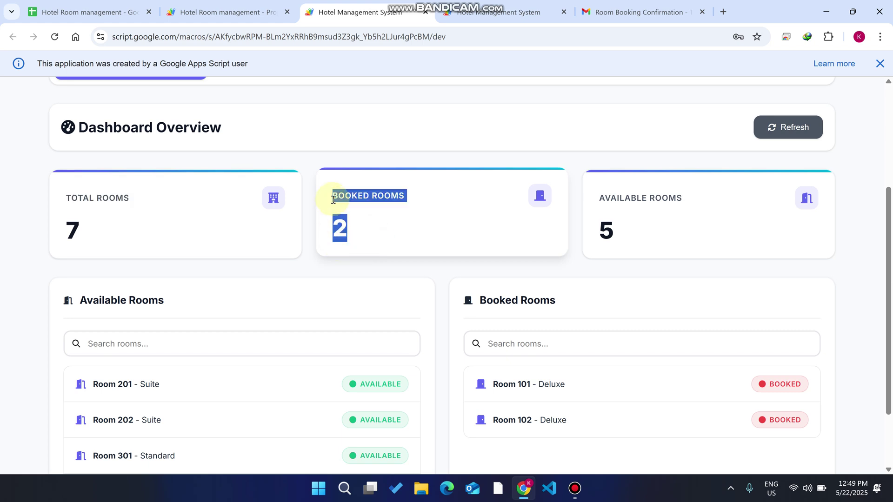
drag(629, 239, 585, 186)
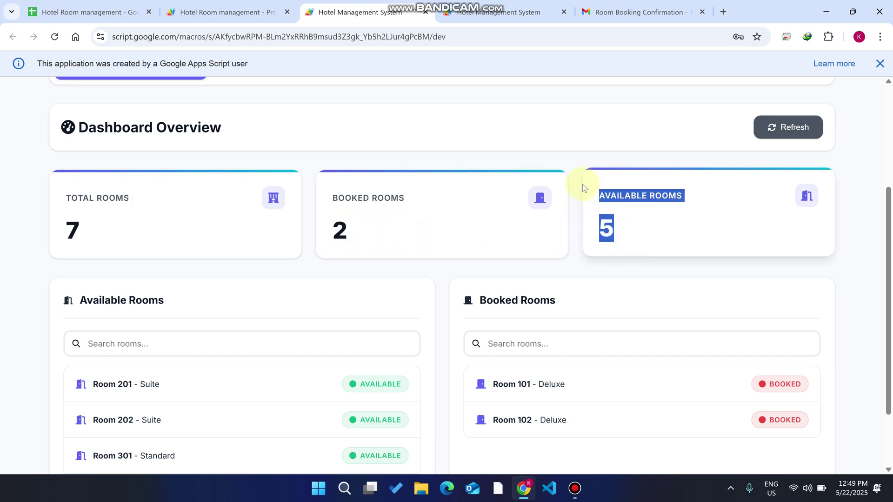
scroll(279, 233, up, 4)
click(292, 244)
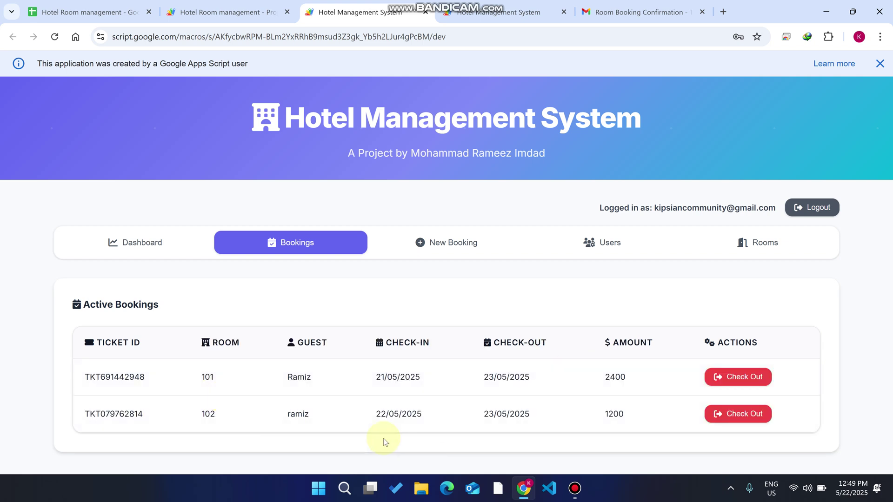
- Highlight booked rooms 101 and 102 in the bookings list and the dashboard's Booked Rooms list
double_click(218, 376)
double_click(222, 415)
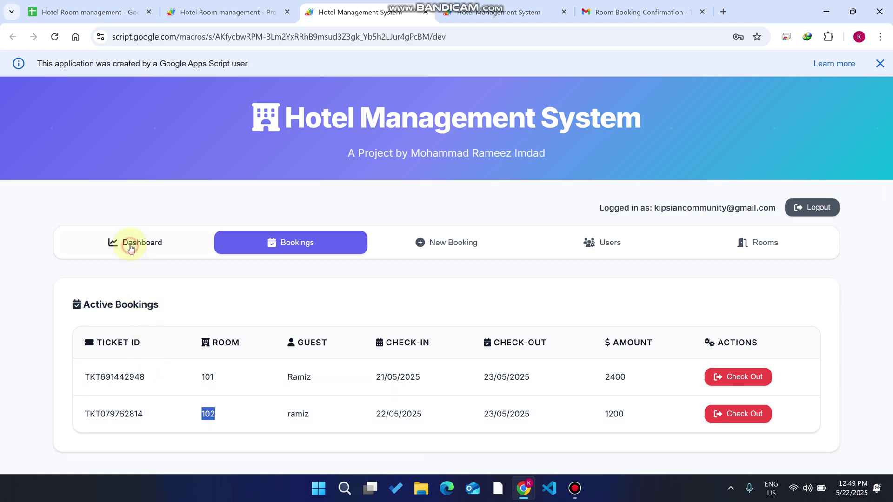
click(128, 242)
scroll(786, 288, down, 5)
double_click(521, 299)
drag(532, 335, 508, 335)
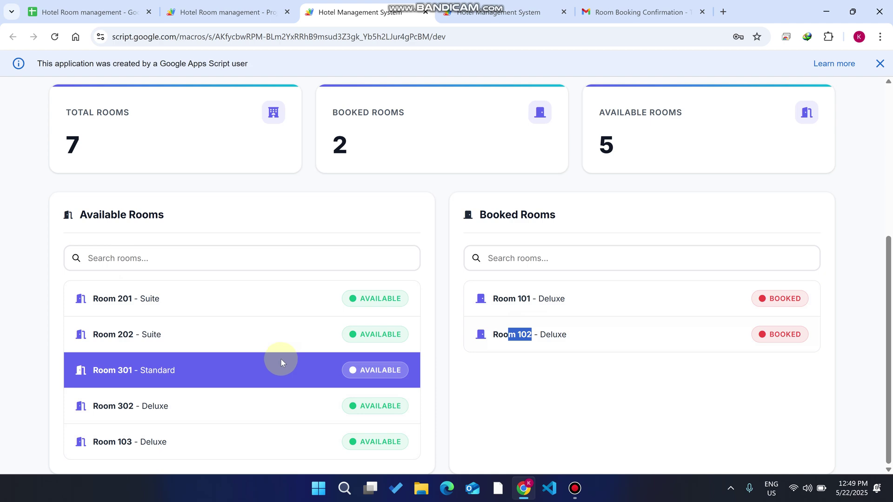
scroll(484, 159, up, 5)
click(494, 4)
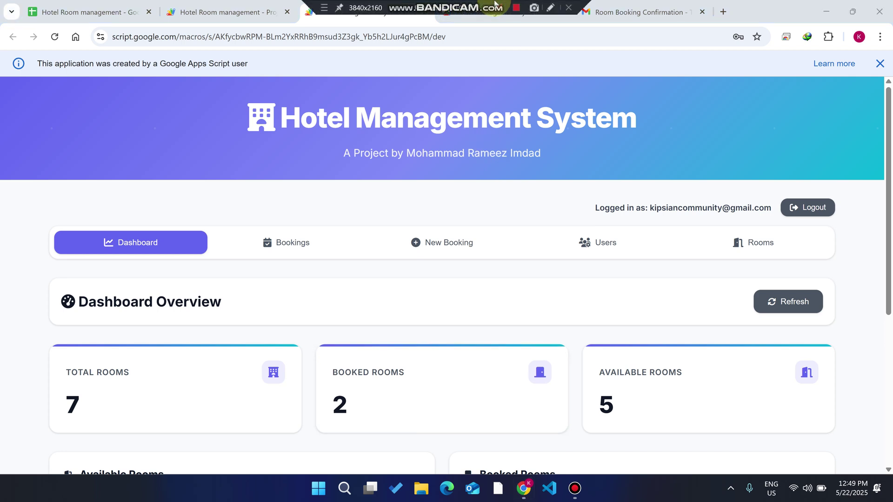